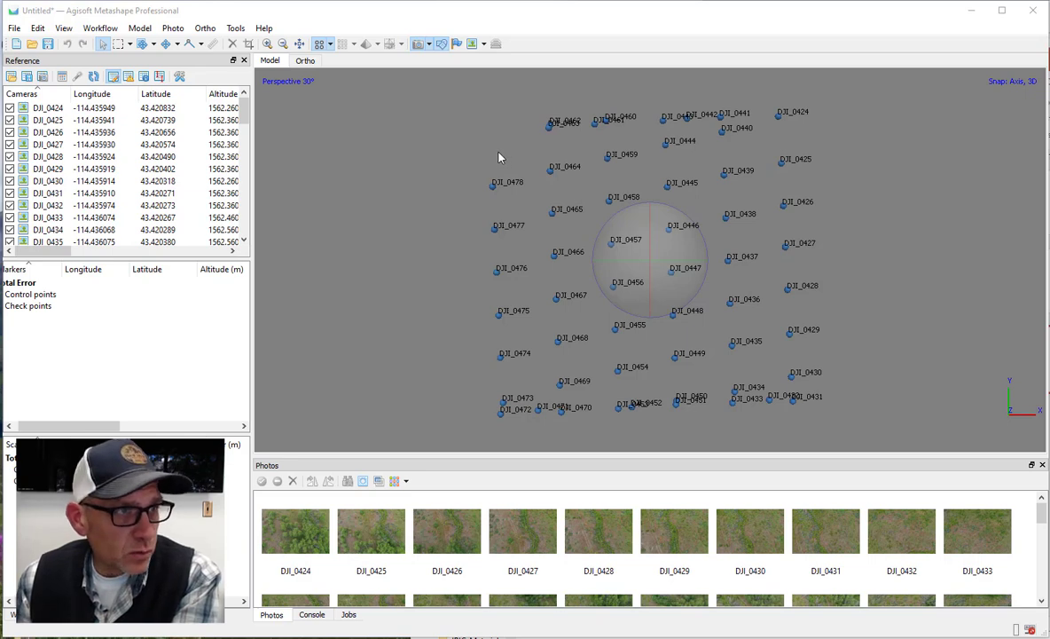
- Add the photos from the Lab3_Extra_Images folder to the project as single cameras
{"action": "left_click", "coordinate": [101, 28]}
{"action": "left_click", "coordinate": [110, 60]}
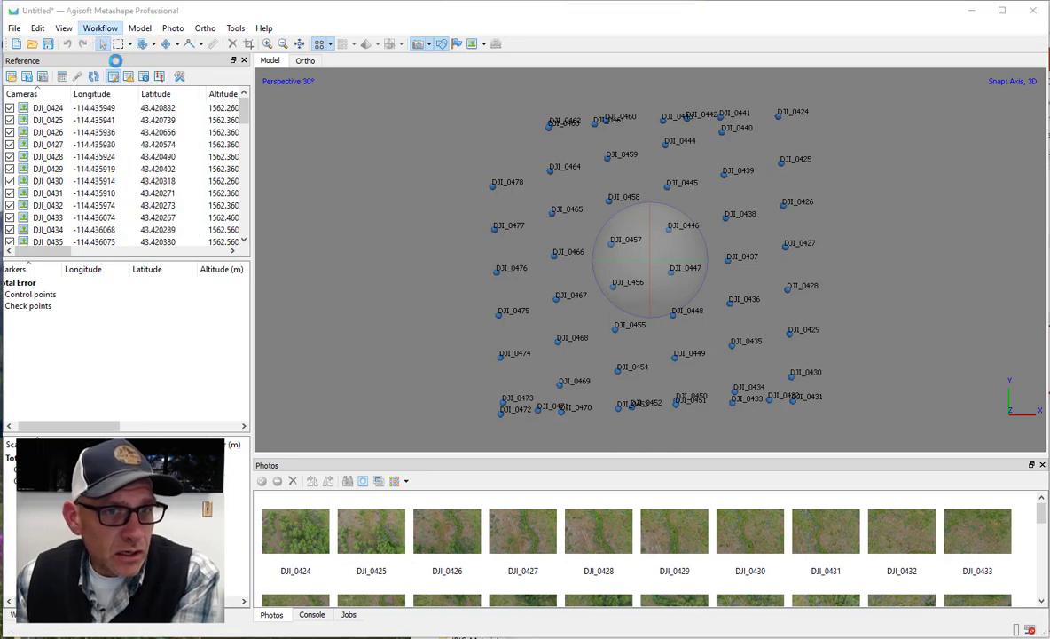
{"action": "left_click", "coordinate": [271, 40]}
{"action": "left_click", "coordinate": [172, 99]}
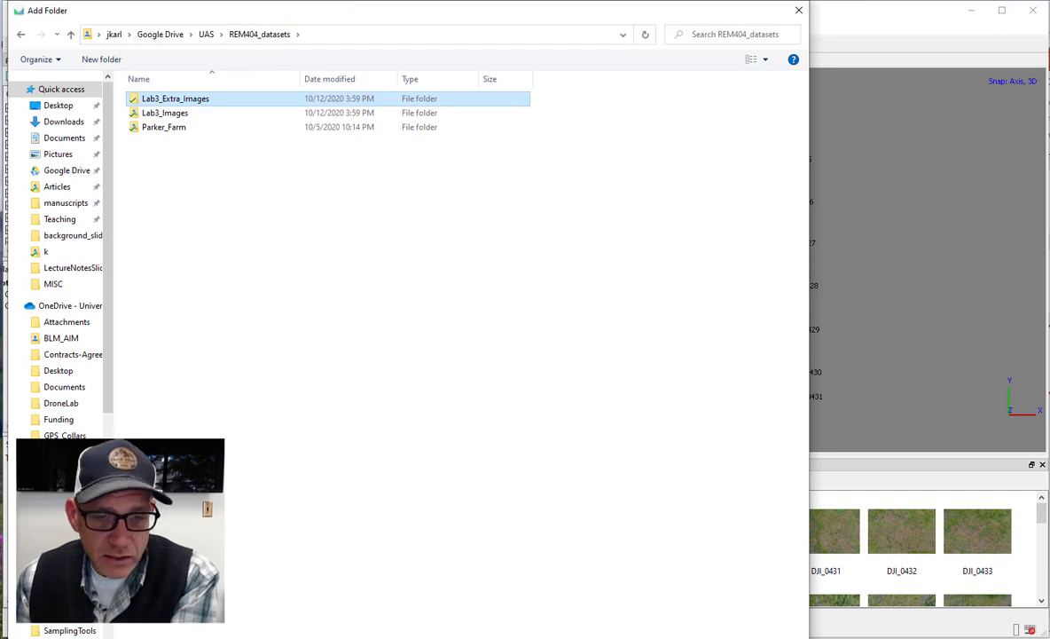
{"action": "key", "text": "Return"}
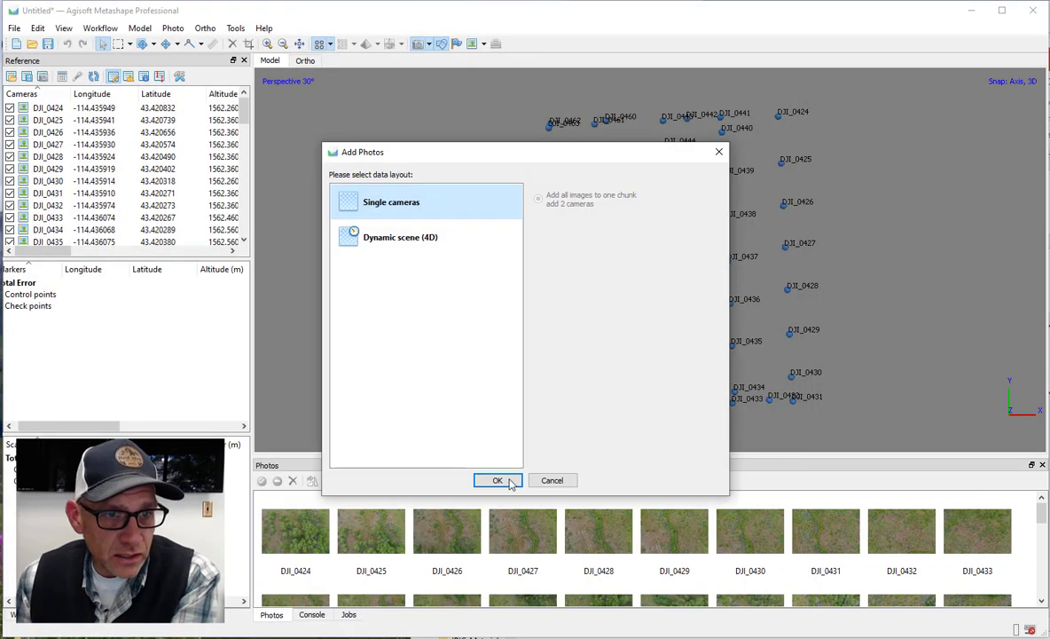
{"action": "left_click", "coordinate": [502, 480]}
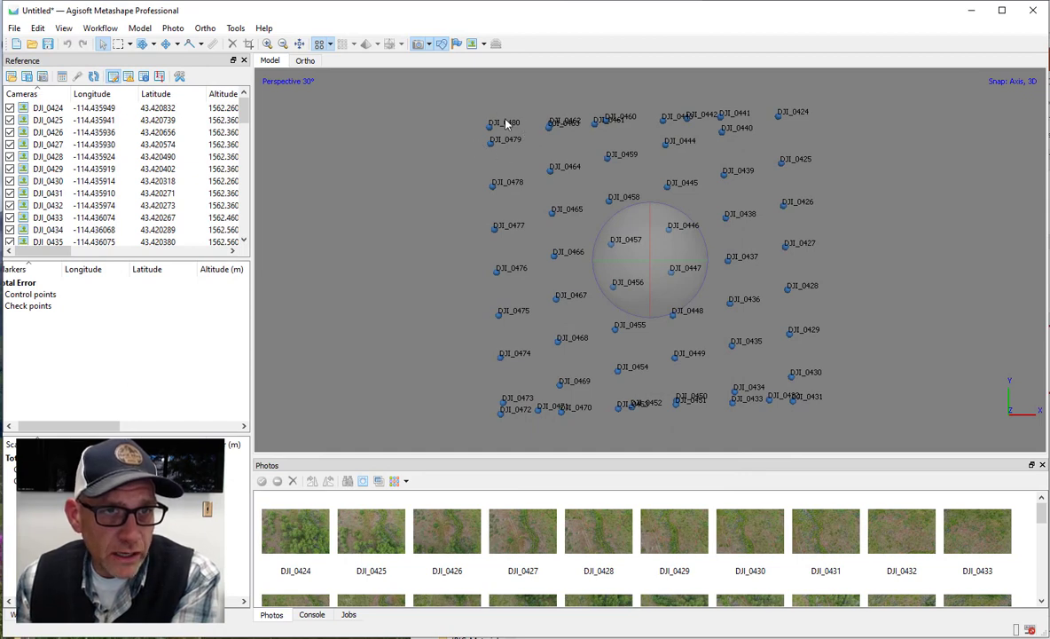
- Align the photos at Low accuracy with generic preselection and Source reference preselection
{"action": "left_click", "coordinate": [100, 28]}
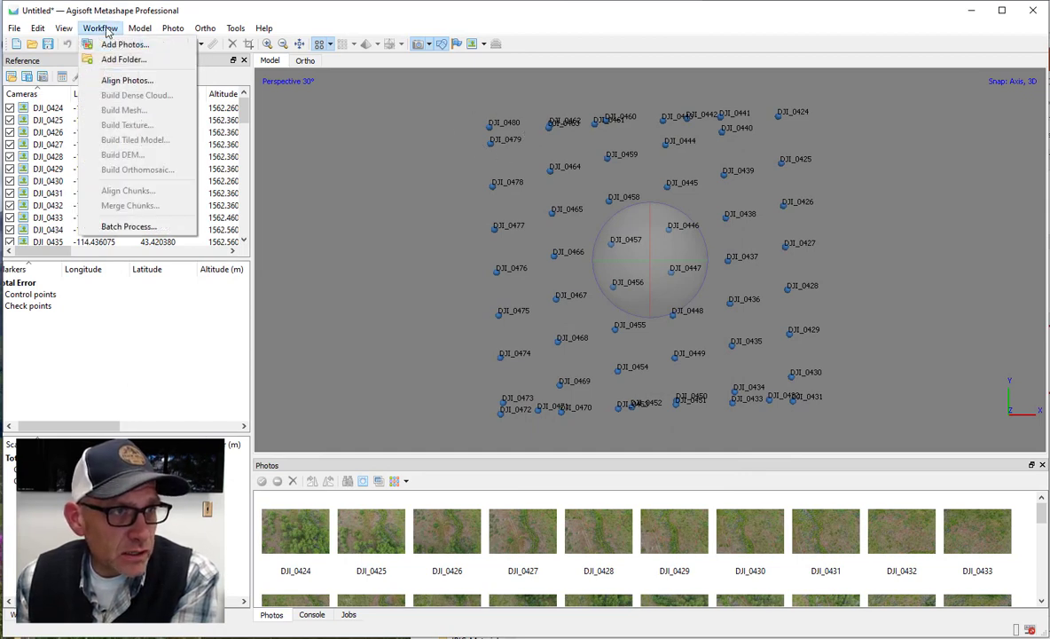
{"action": "left_click", "coordinate": [112, 81]}
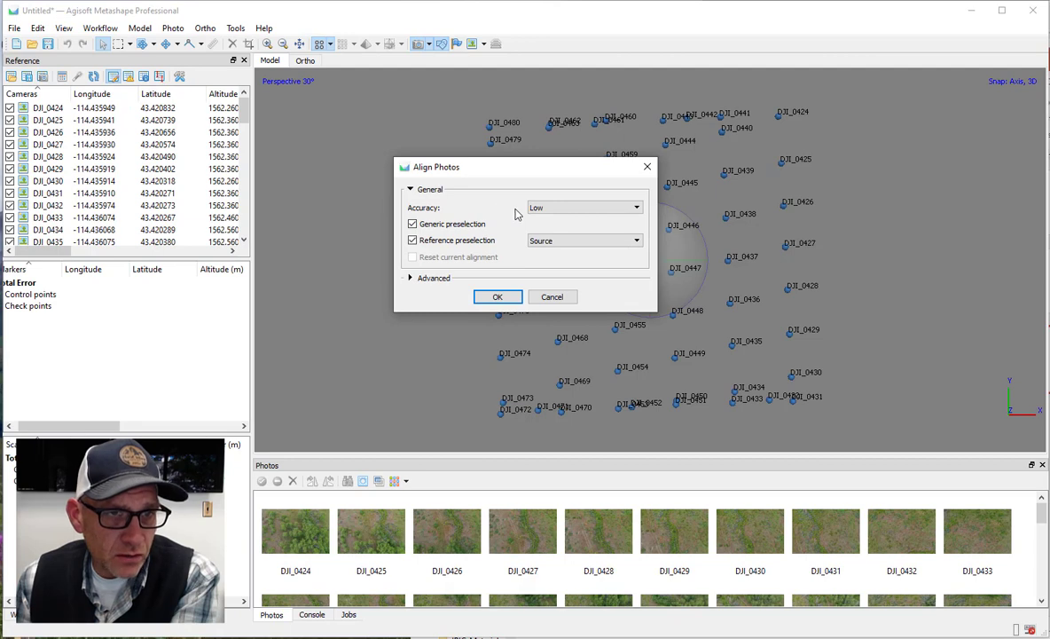
{"action": "left_click", "coordinate": [498, 296]}
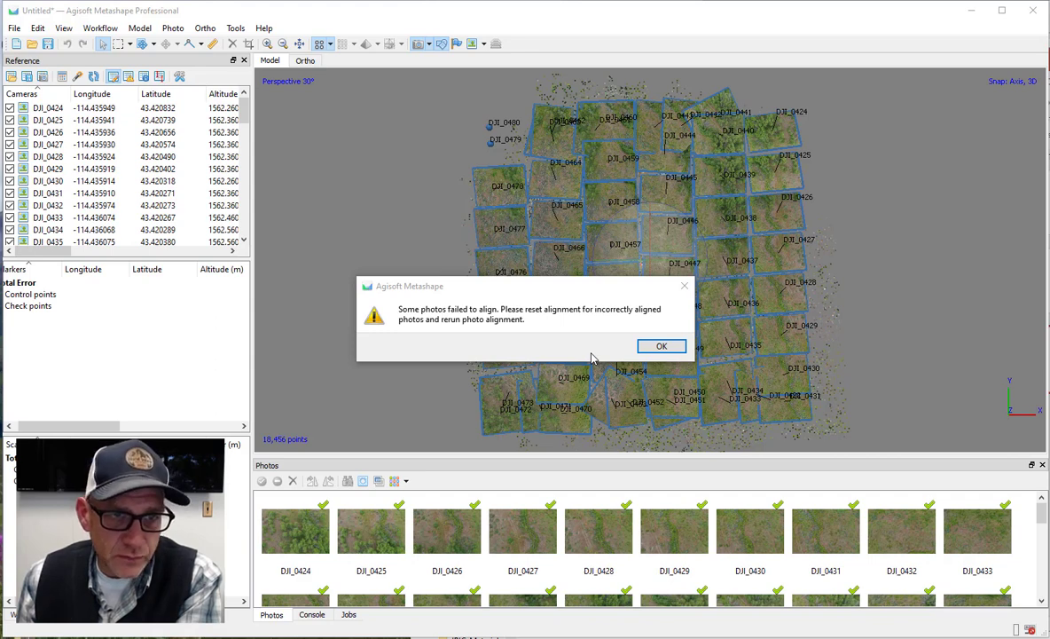
{"action": "left_click", "coordinate": [664, 346]}
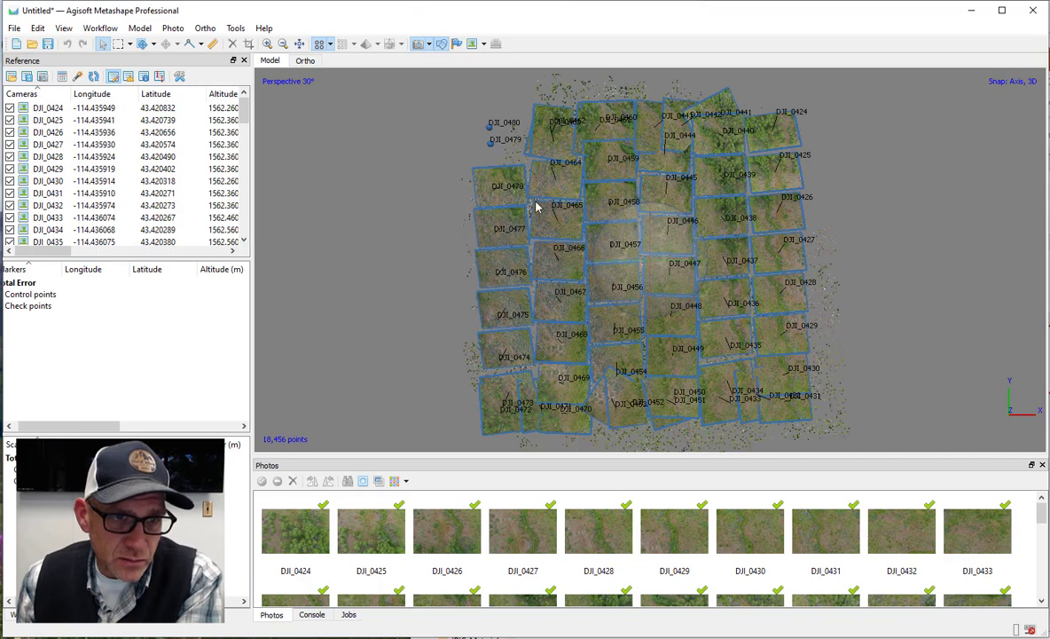
- Open the unaligned photo DJI_0479 and examine its vegetation up close
{"action": "left_click_drag", "start_coordinate": [1041, 515], "coordinate": [1041, 594]}
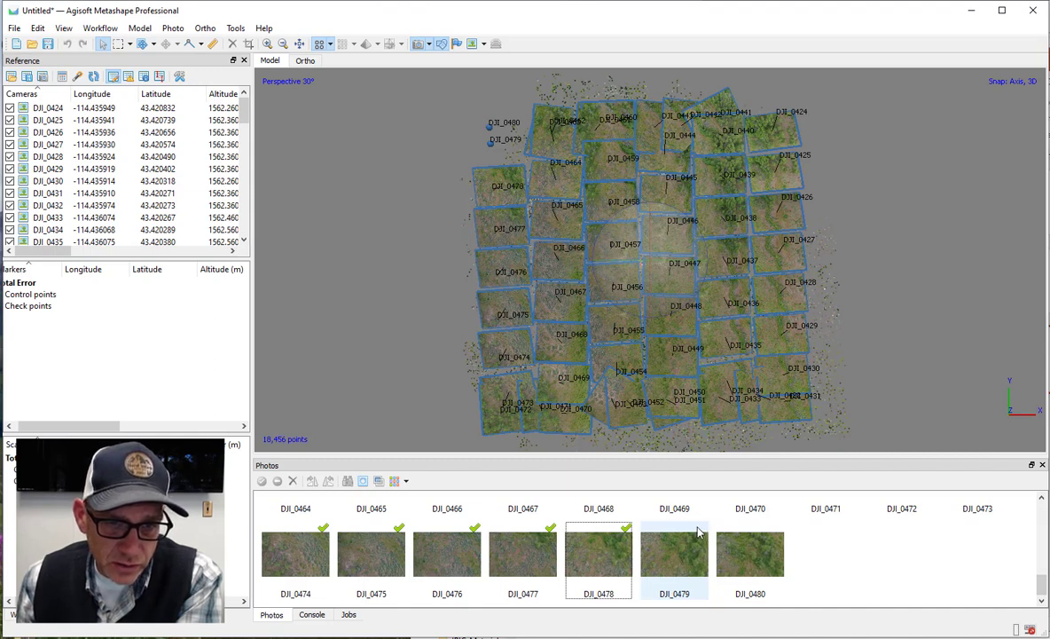
{"action": "left_click", "coordinate": [687, 559]}
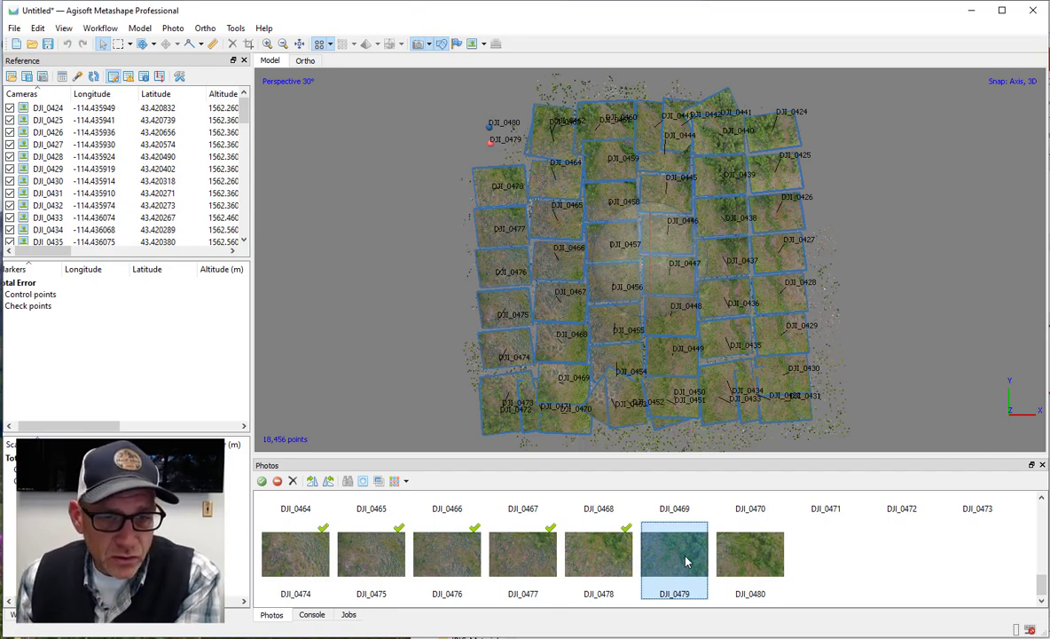
{"action": "double_click", "coordinate": [687, 559]}
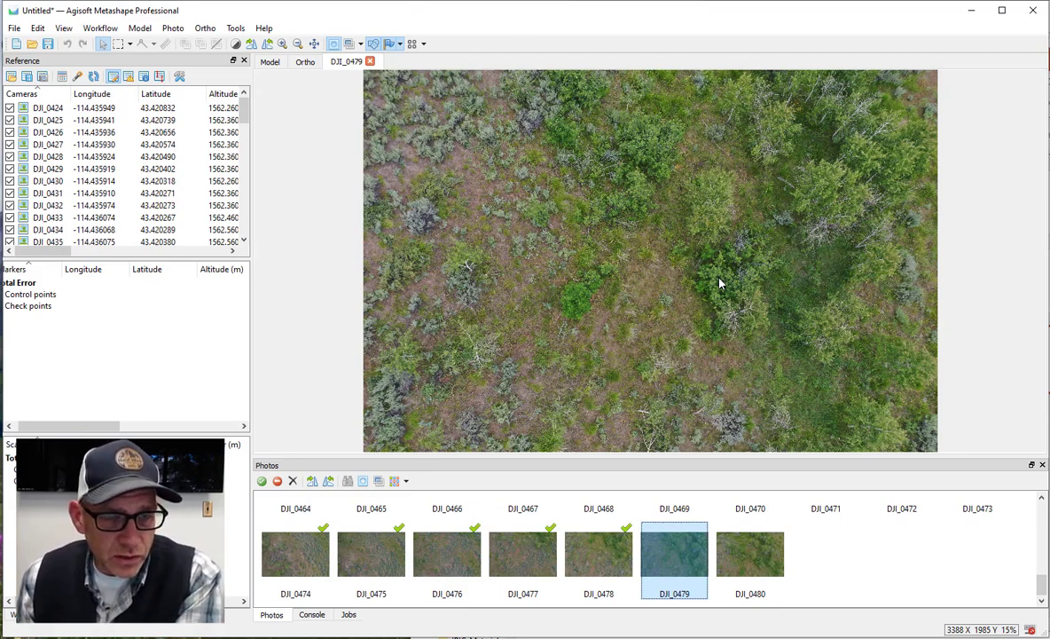
{"action": "scroll", "coordinate": [719, 284], "scroll_direction": "up", "scroll_amount": 6}
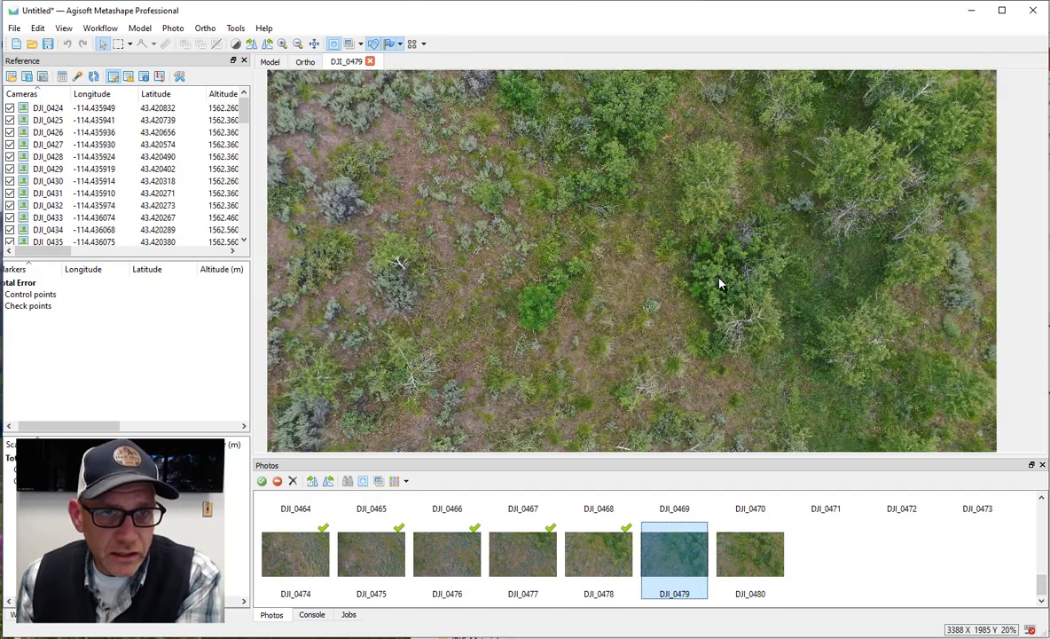
{"action": "scroll", "coordinate": [720, 284], "scroll_direction": "up", "scroll_amount": 3}
{"action": "scroll", "coordinate": [720, 283], "scroll_direction": "down", "scroll_amount": 4}
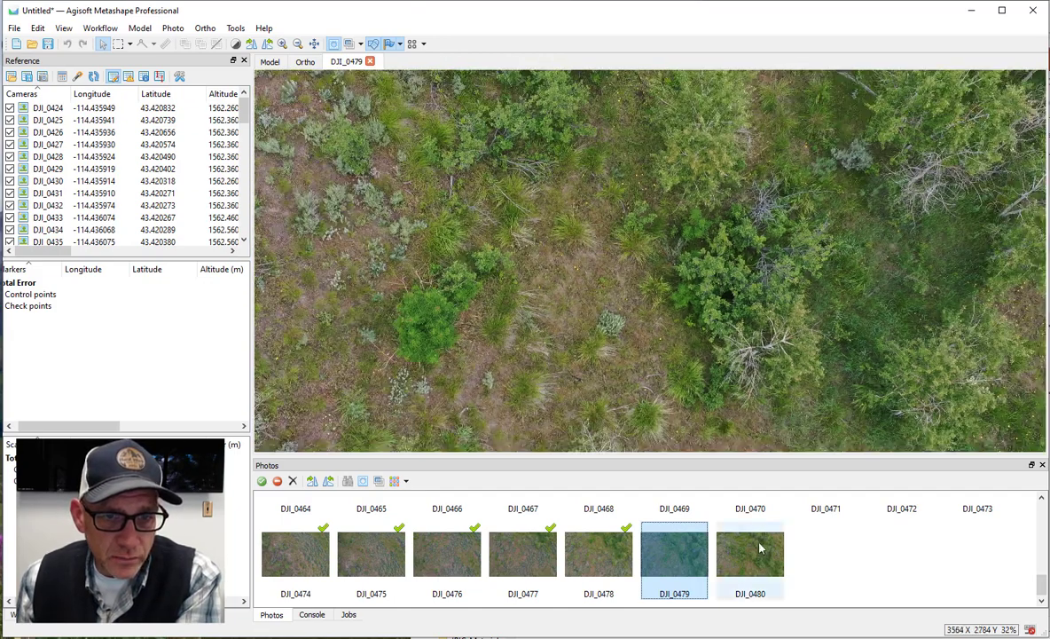
- Open the unaligned photo DJI_0480 and examine its vegetation in detail and as a whole
{"action": "double_click", "coordinate": [756, 556]}
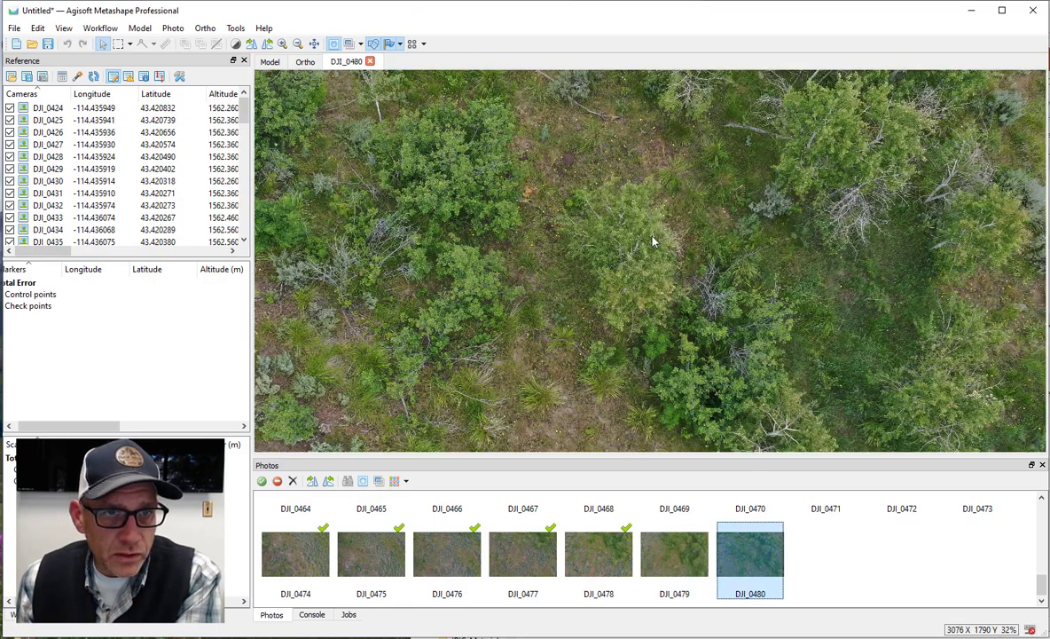
{"action": "scroll", "coordinate": [651, 241], "scroll_direction": "up", "scroll_amount": 2}
{"action": "scroll", "coordinate": [652, 241], "scroll_direction": "up", "scroll_amount": 4}
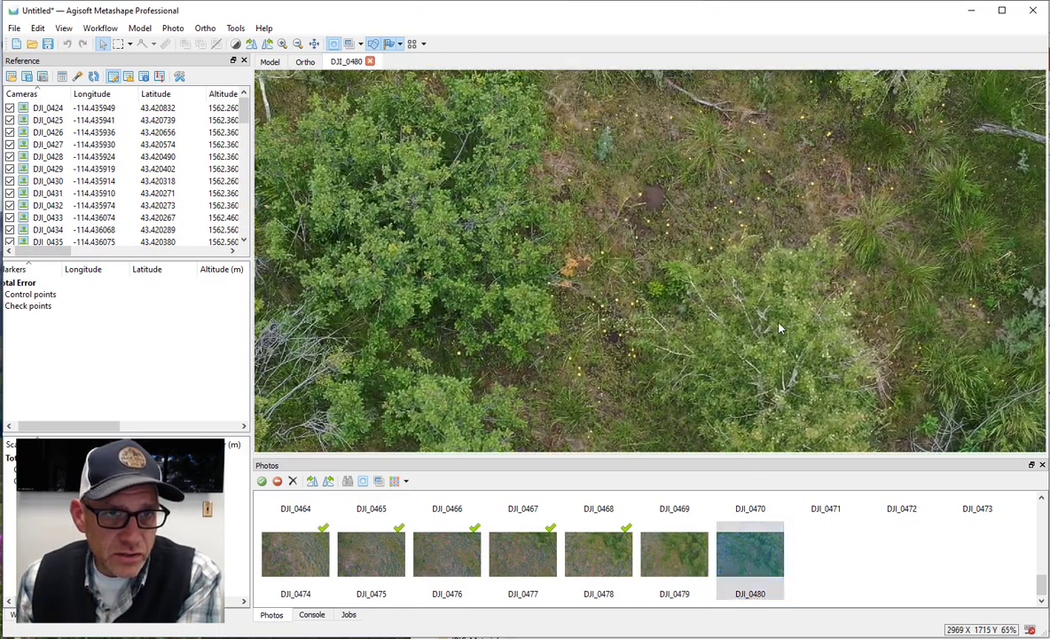
{"action": "scroll", "coordinate": [710, 282], "scroll_direction": "down", "scroll_amount": 5}
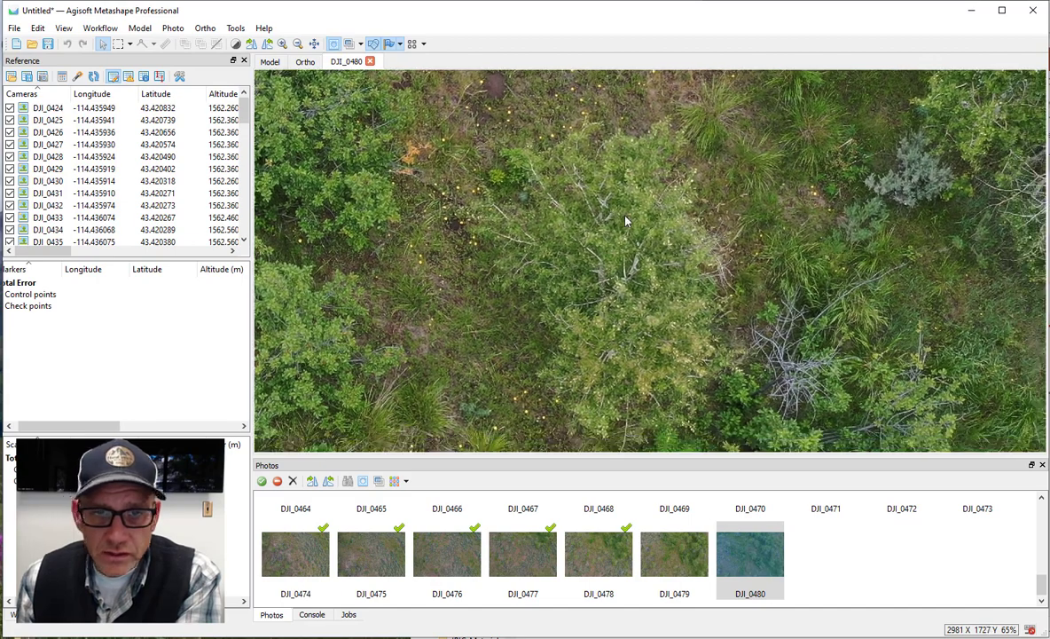
{"action": "scroll", "coordinate": [674, 229], "scroll_direction": "down", "scroll_amount": 3}
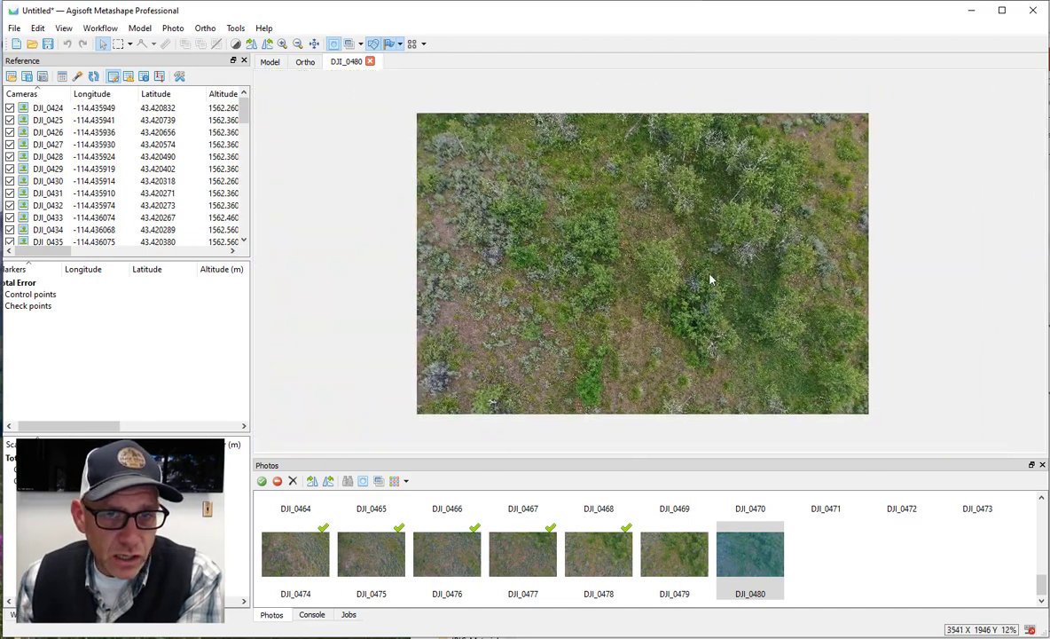
{"action": "scroll", "coordinate": [709, 280], "scroll_direction": "up", "scroll_amount": 1}
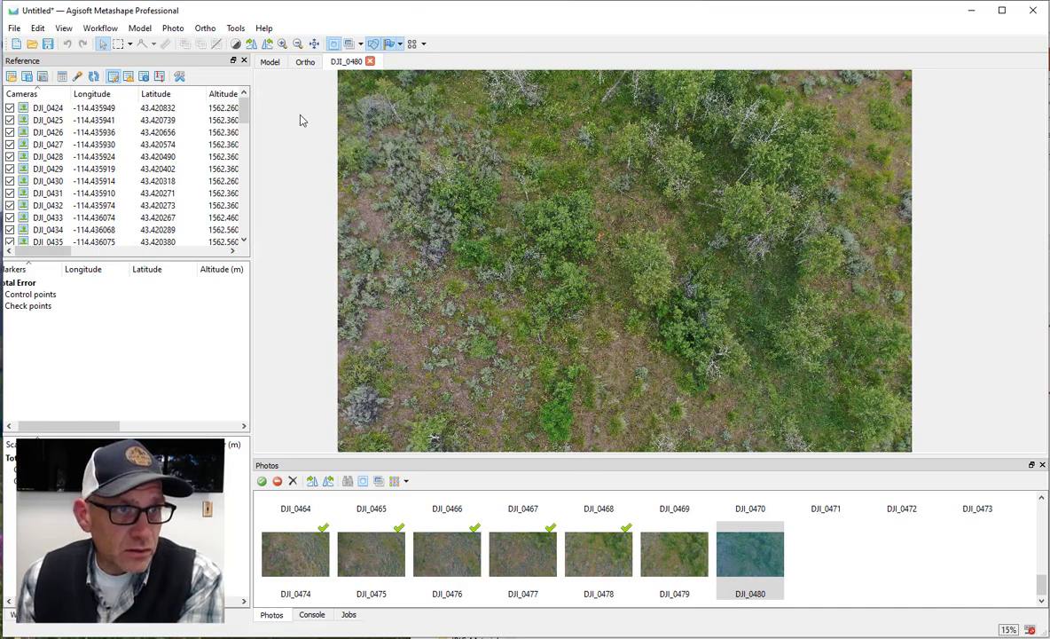
- Inspect the sparse points and camera positions around DJI_0479 and DJI_0480 in the 3D model
{"action": "left_click", "coordinate": [270, 62]}
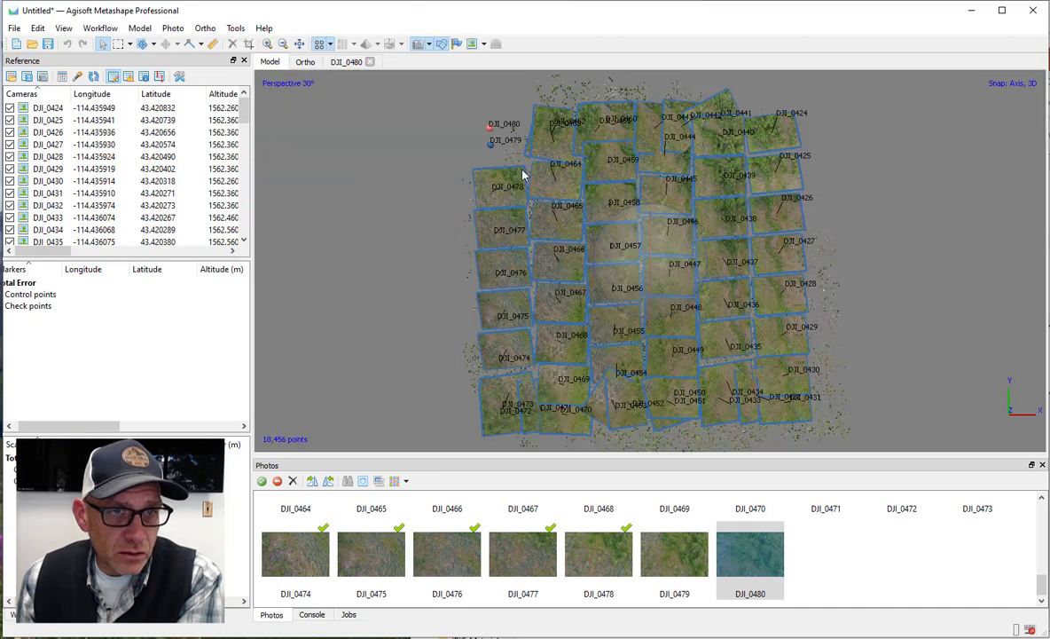
{"action": "scroll", "coordinate": [520, 160], "scroll_direction": "up", "scroll_amount": 3}
{"action": "scroll", "coordinate": [601, 238], "scroll_direction": "up", "scroll_amount": 5}
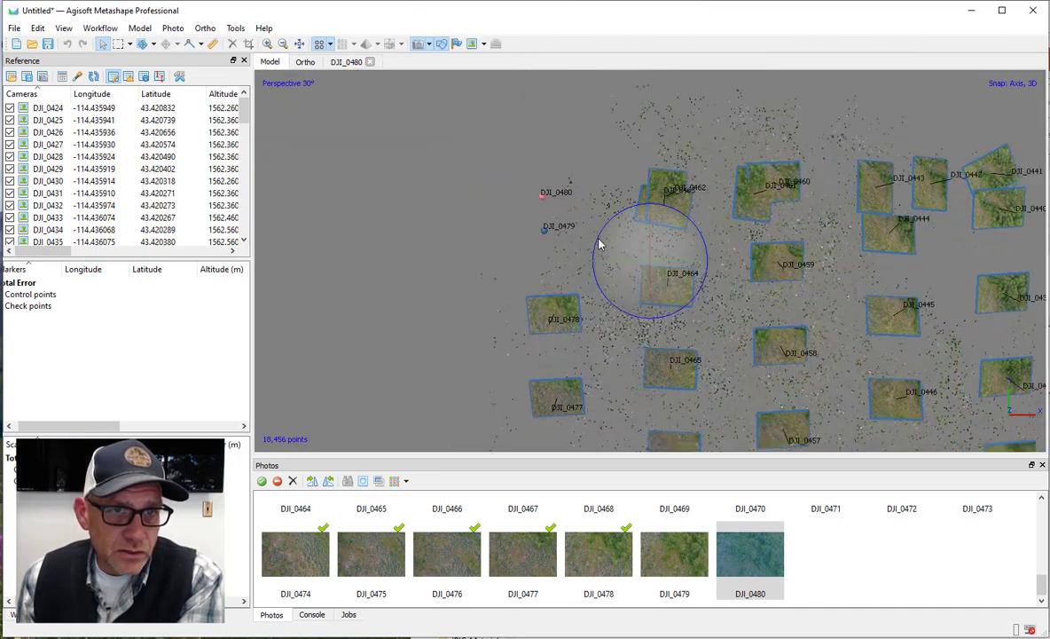
{"action": "scroll", "coordinate": [572, 246], "scroll_direction": "up", "scroll_amount": 2}
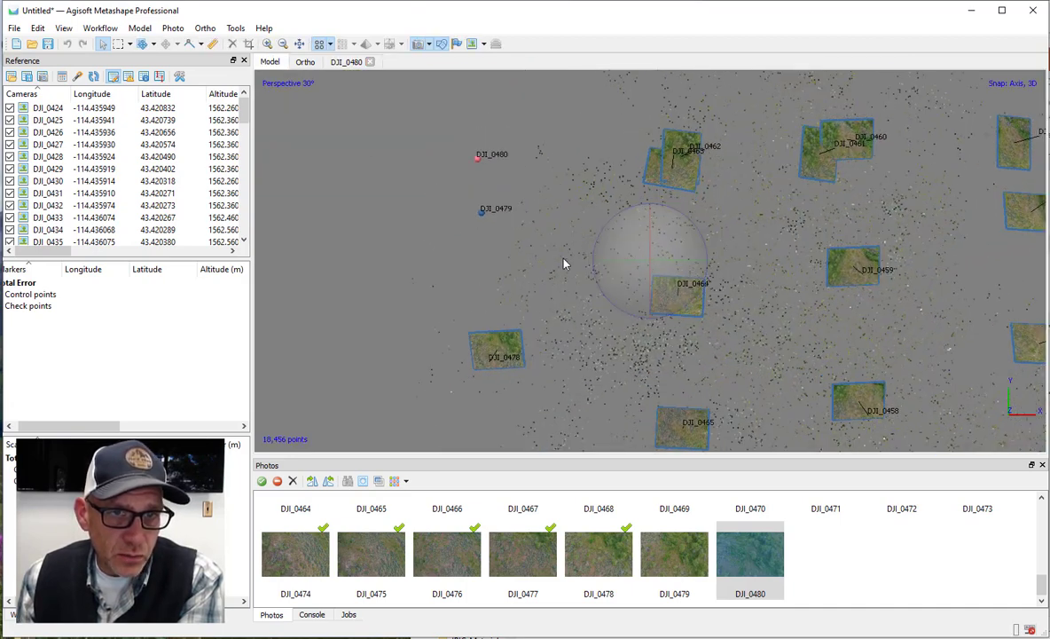
{"action": "left_click_drag", "start_coordinate": [550, 262], "coordinate": [559, 255]}
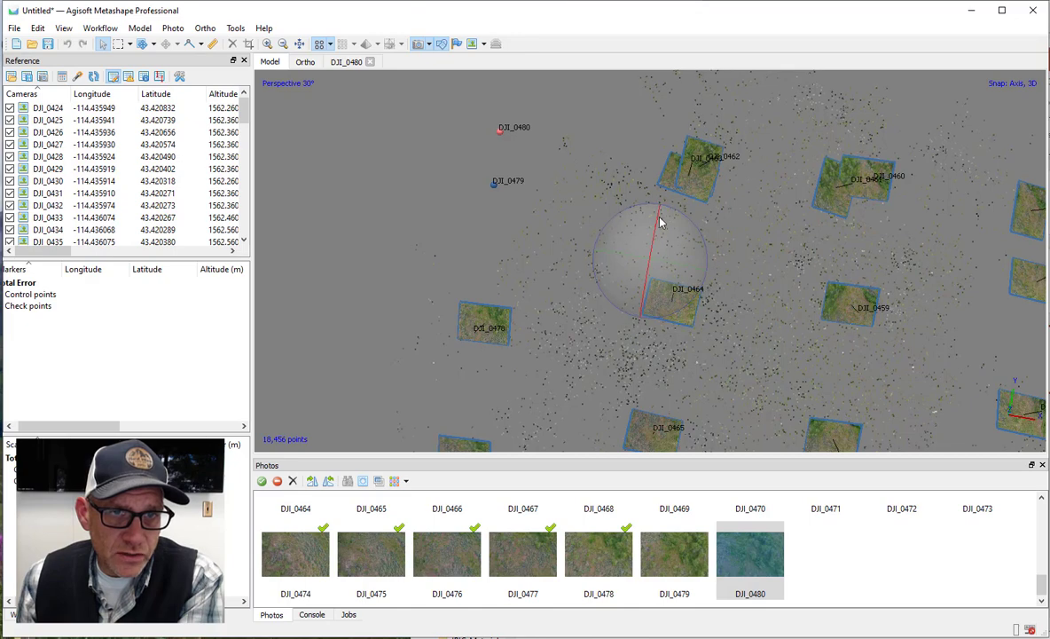
{"action": "mouse_move", "coordinate": [661, 223]}
{"action": "left_mouse_down"}
{"action": "mouse_move", "coordinate": [664, 199]}
{"action": "mouse_move", "coordinate": [660, 214]}
{"action": "left_mouse_up"}
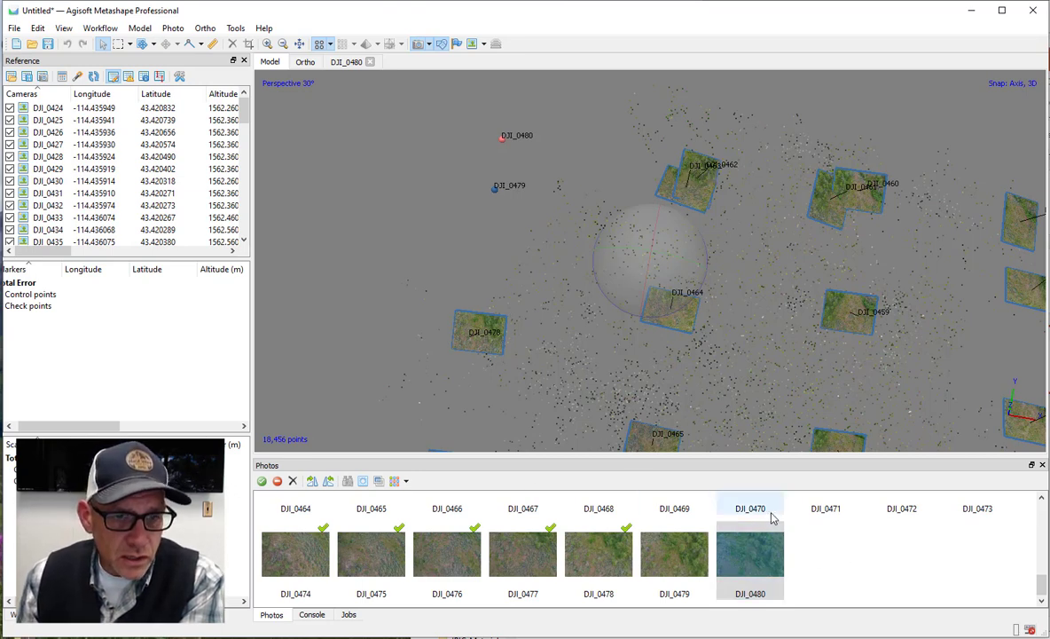
- Open photos DJI_0478, DJI_0479, DJI_0480 and DJI_0463 in separate tabs for comparison
{"action": "double_click", "coordinate": [596, 565]}
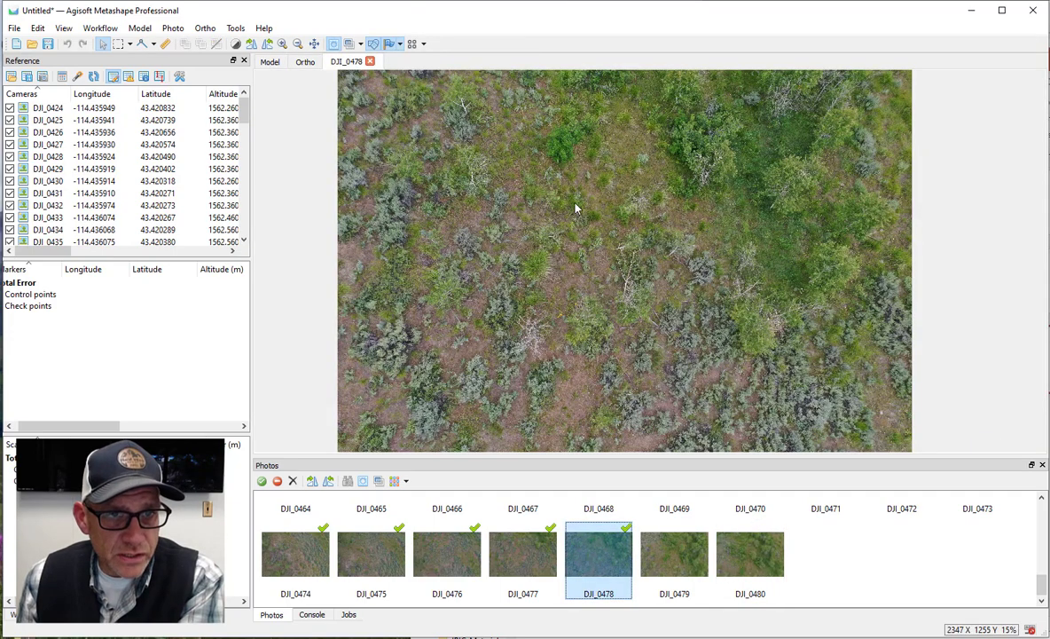
{"action": "right_click", "coordinate": [677, 564]}
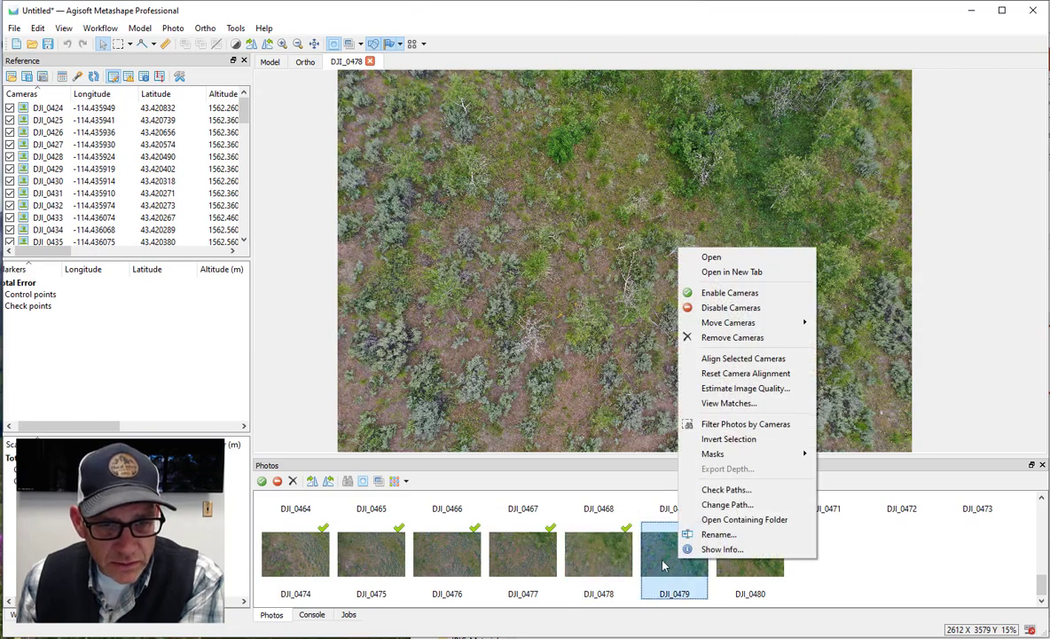
{"action": "left_click", "coordinate": [733, 273]}
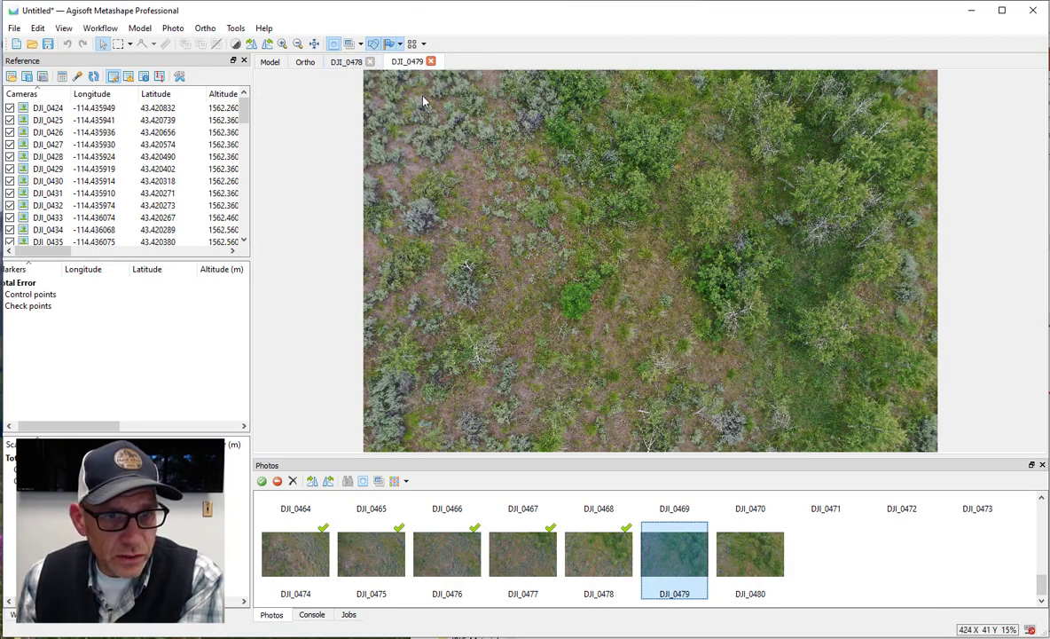
{"action": "right_click", "coordinate": [741, 554]}
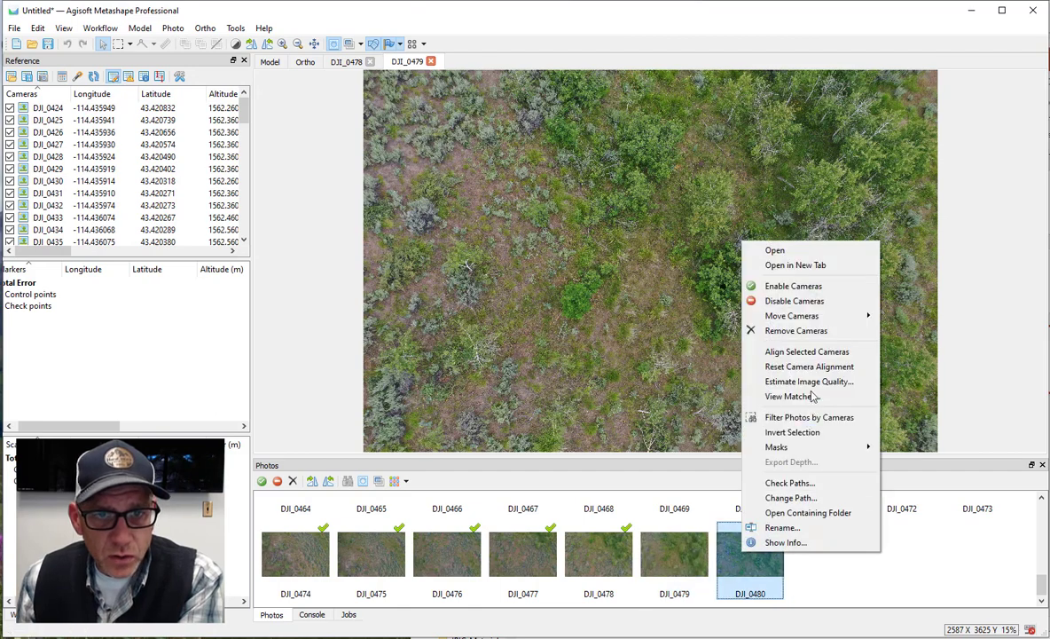
{"action": "left_click", "coordinate": [784, 266]}
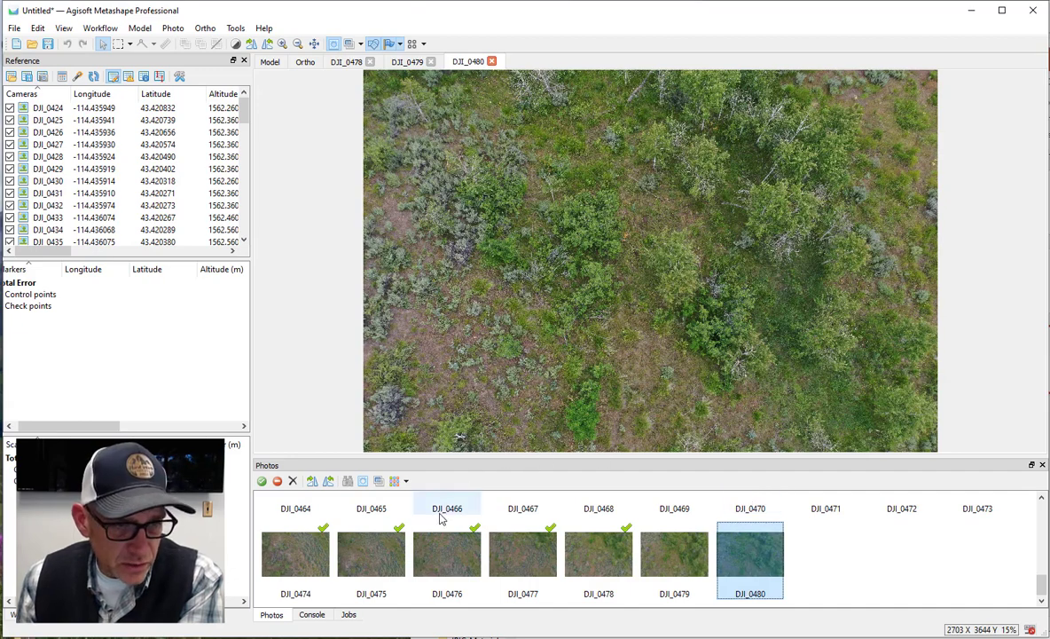
{"action": "scroll", "coordinate": [461, 523], "scroll_direction": "up", "scroll_amount": 1}
{"action": "right_click", "coordinate": [971, 517]}
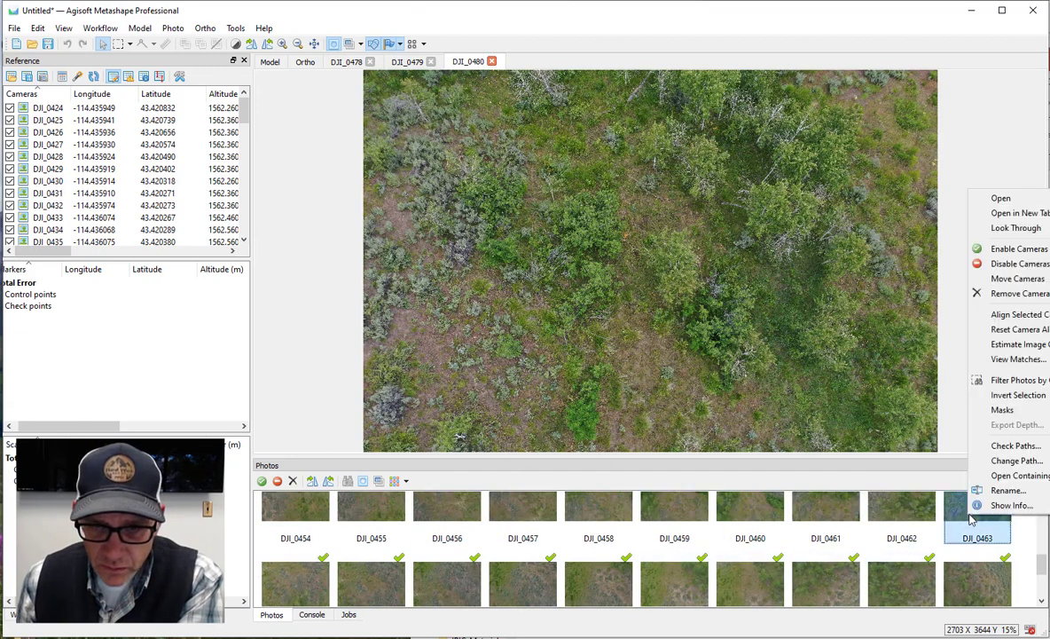
{"action": "left_click", "coordinate": [1002, 212]}
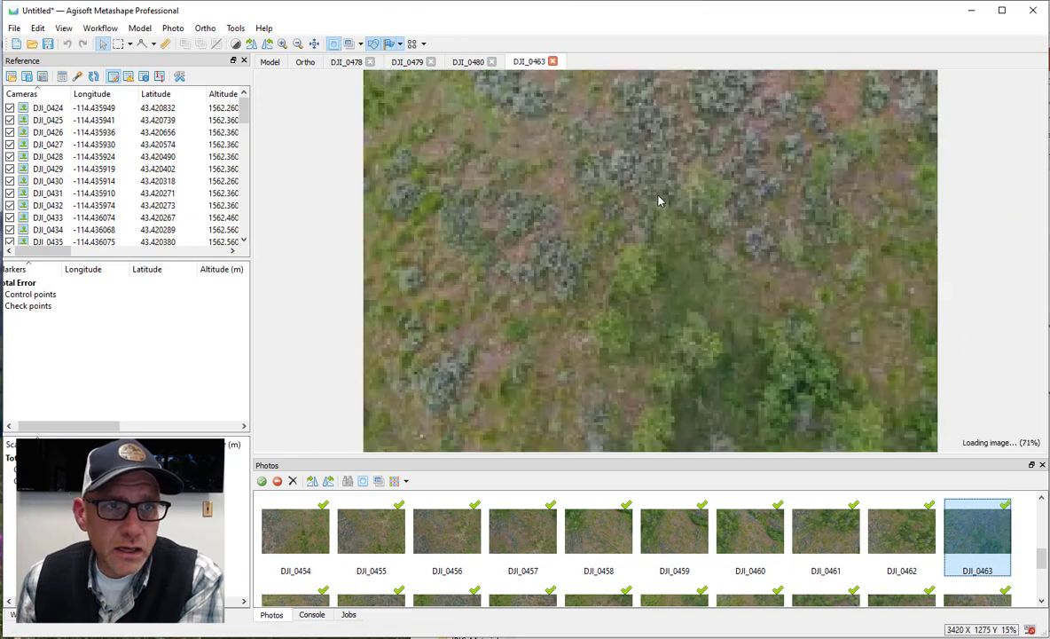
- Examine the position and orientation of camera DJI_0463 relative to its neighbours in the 3D model
{"action": "left_click", "coordinate": [269, 62]}
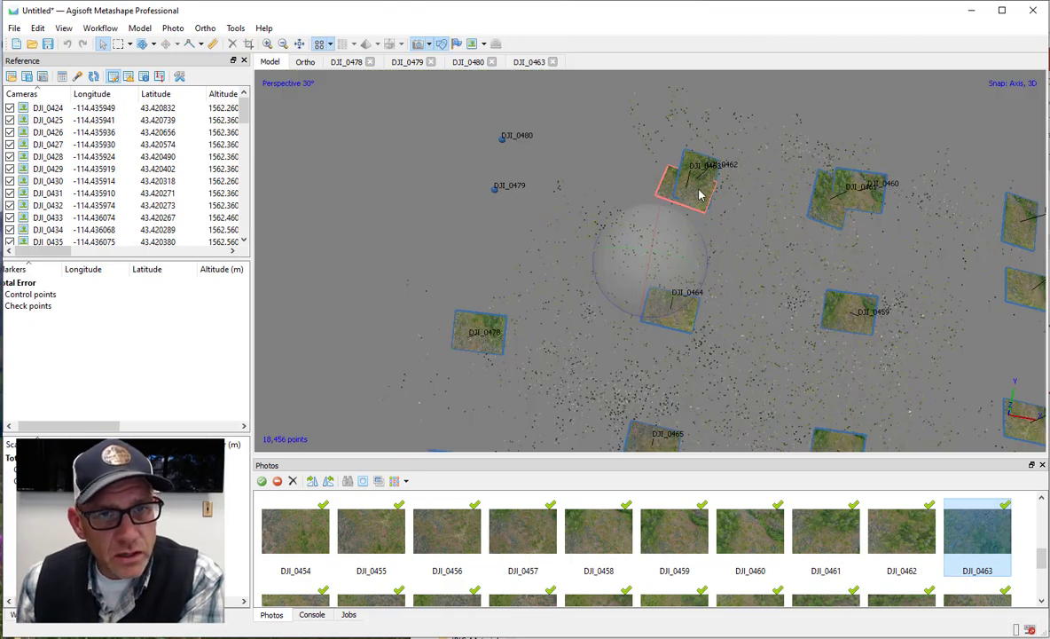
{"action": "scroll", "coordinate": [699, 192], "scroll_direction": "up", "scroll_amount": 5}
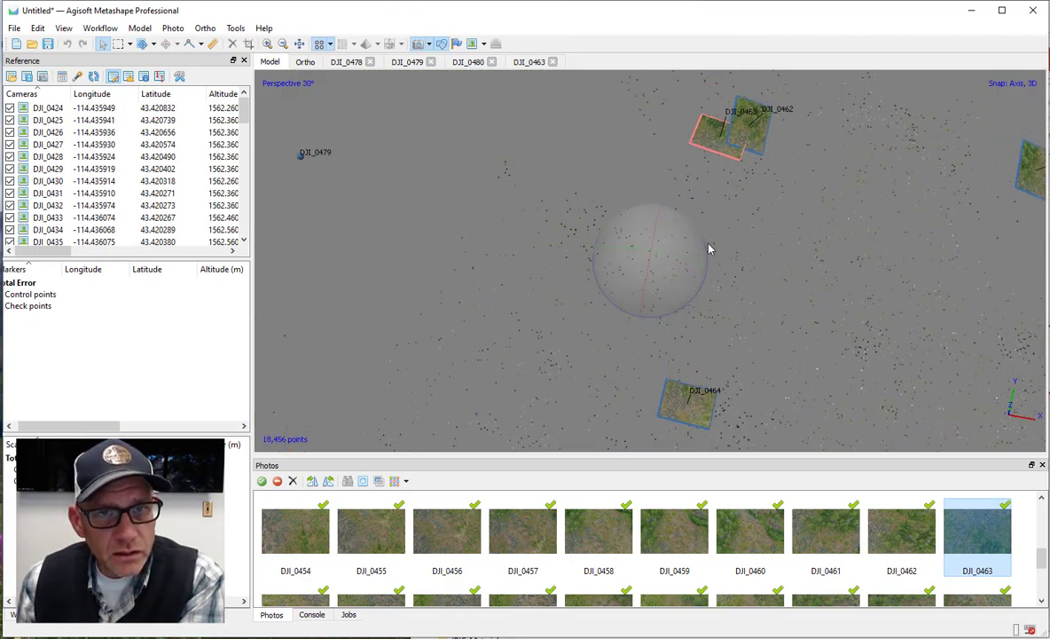
{"action": "left_click_drag", "start_coordinate": [701, 190], "coordinate": [704, 229]}
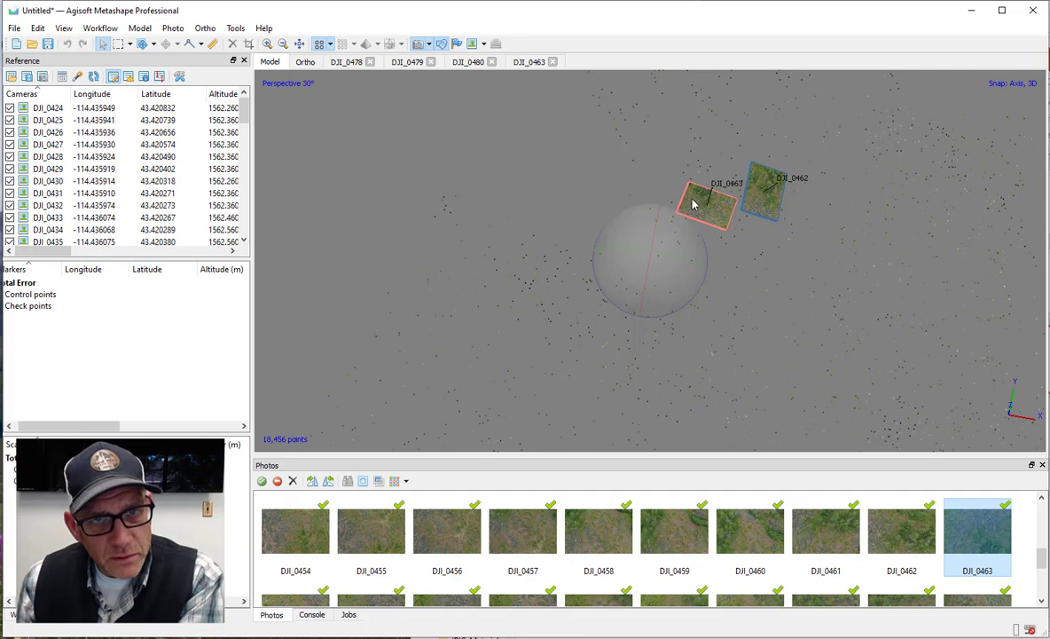
- Rotate the opened photo DJI_0463 by 180 degrees
{"action": "left_click", "coordinate": [527, 64]}
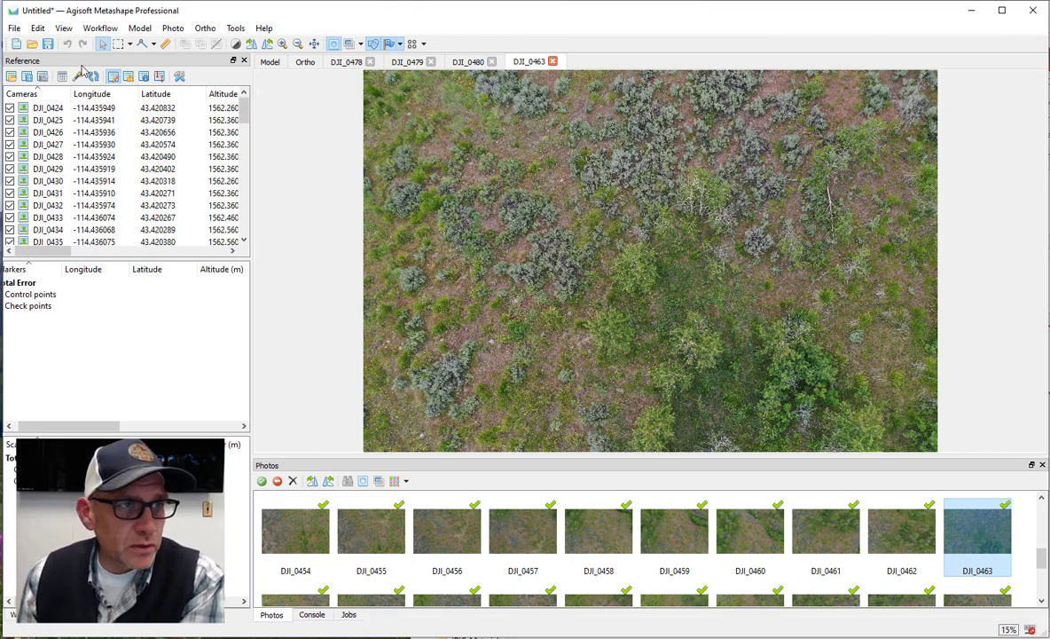
{"action": "left_click", "coordinate": [267, 44]}
{"action": "left_click", "coordinate": [267, 44]}
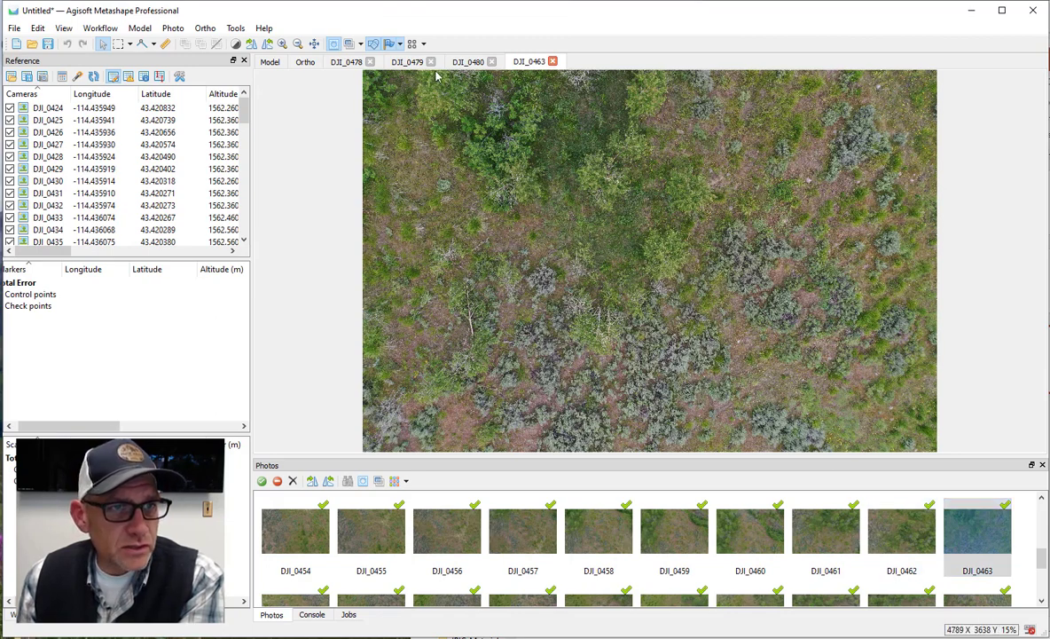
- Compare photos DJI_0478 and DJI_0479 closely to find a distinct ground feature common to both, such as a pale rock beside the trees
{"action": "left_click", "coordinate": [347, 63]}
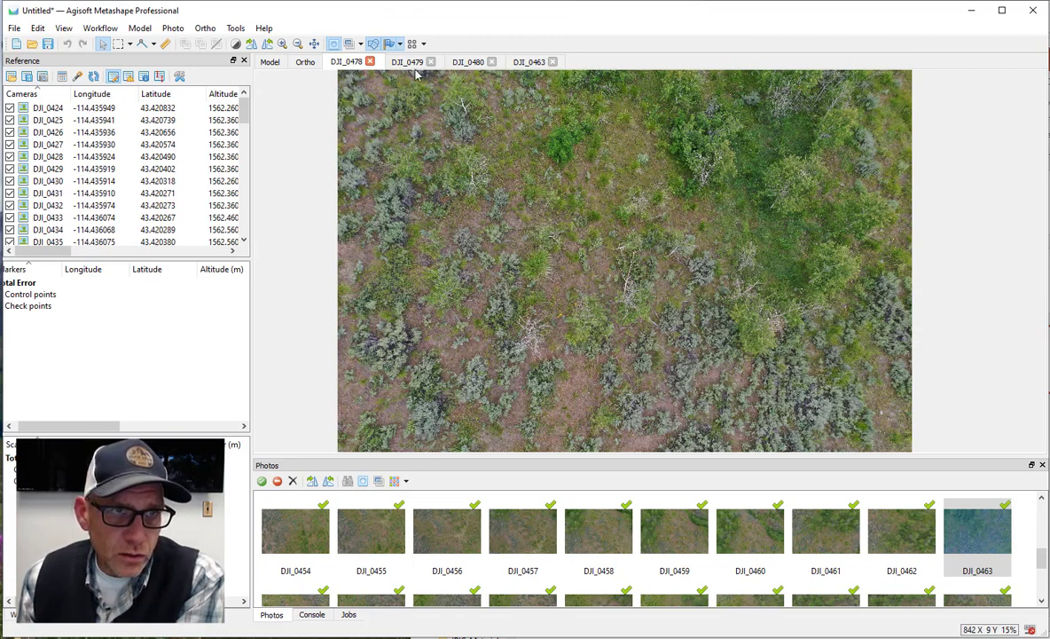
{"action": "left_click", "coordinate": [387, 64]}
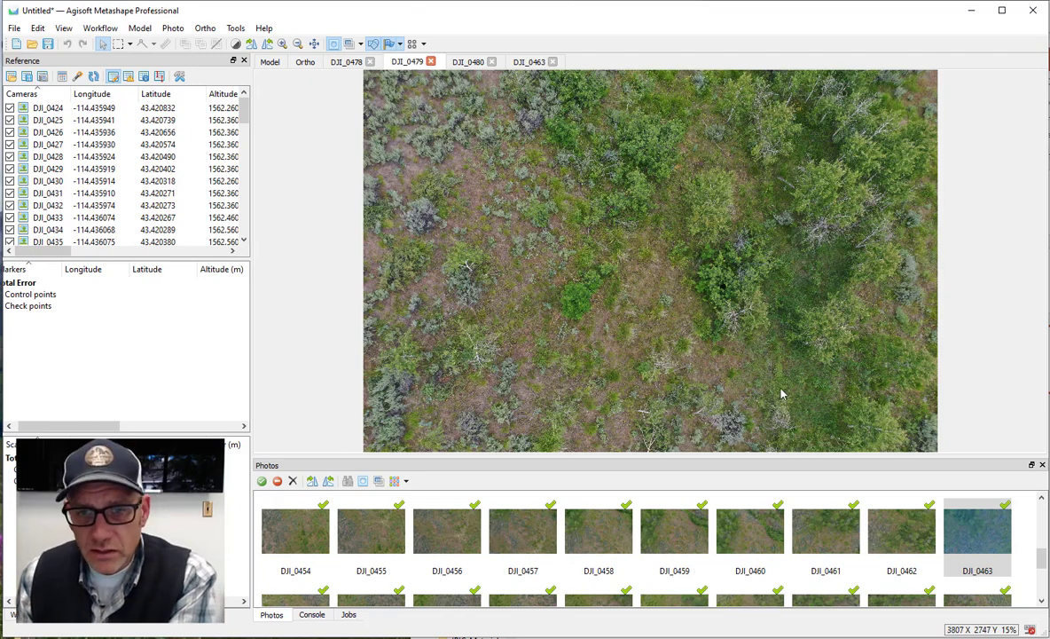
{"action": "scroll", "coordinate": [790, 550], "scroll_direction": "down", "scroll_amount": 3}
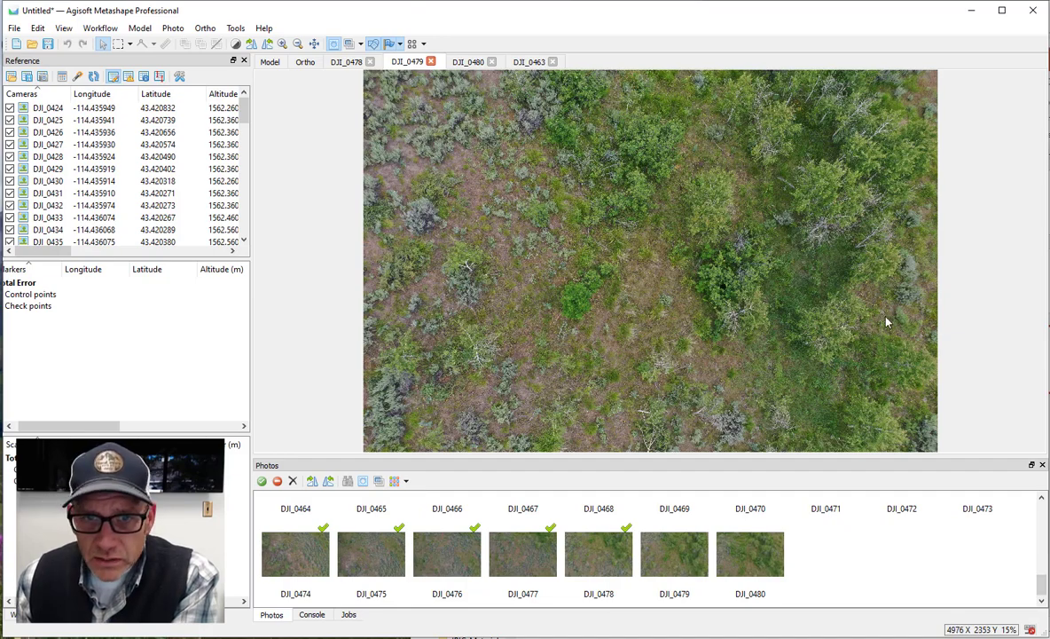
{"action": "scroll", "coordinate": [896, 312], "scroll_direction": "up", "scroll_amount": 5}
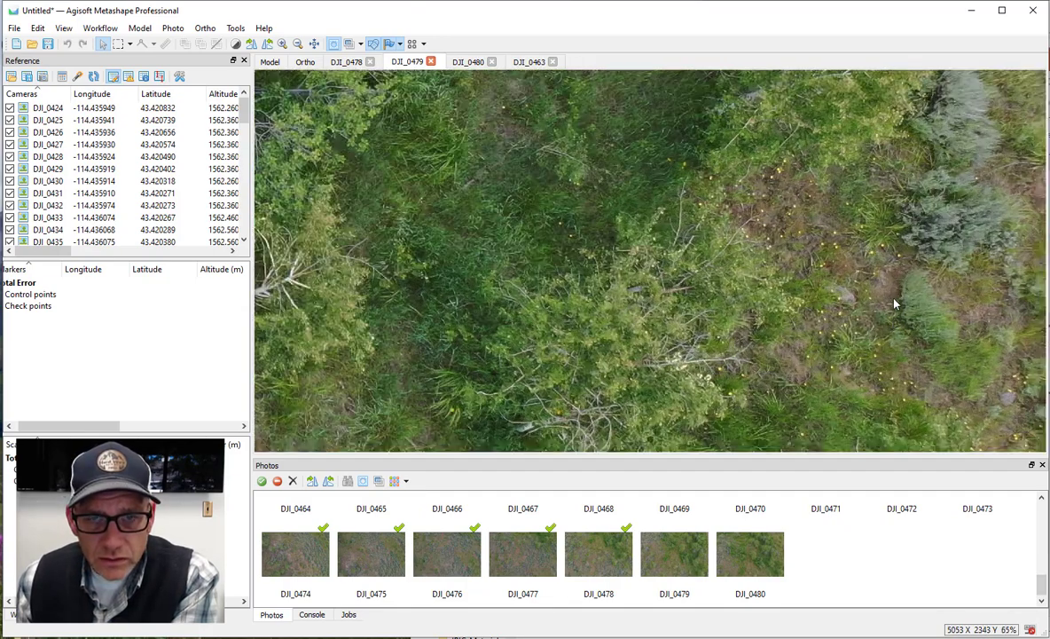
{"action": "scroll", "coordinate": [846, 252], "scroll_direction": "up", "scroll_amount": 2}
{"action": "left_click_drag", "start_coordinate": [863, 331], "coordinate": [734, 258]}
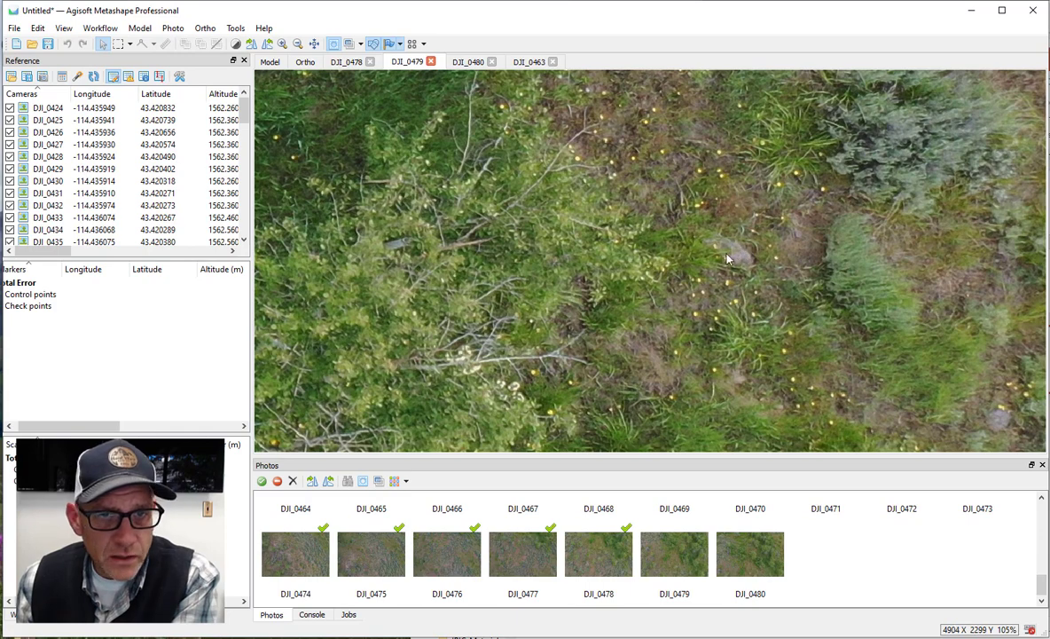
{"action": "left_click", "coordinate": [346, 62]}
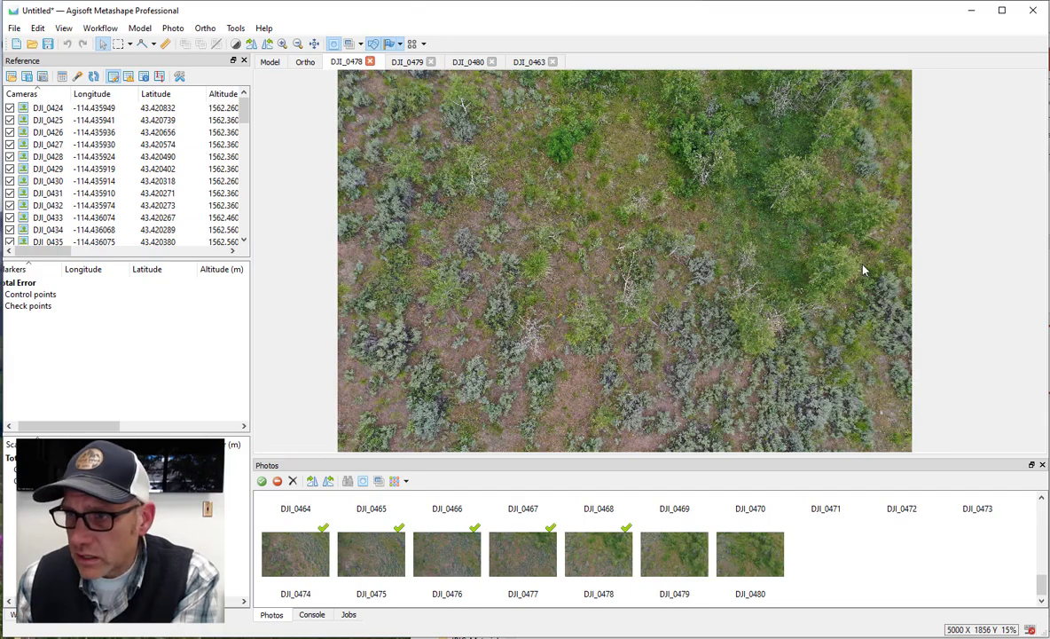
{"action": "scroll", "coordinate": [844, 196], "scroll_direction": "up", "scroll_amount": 6}
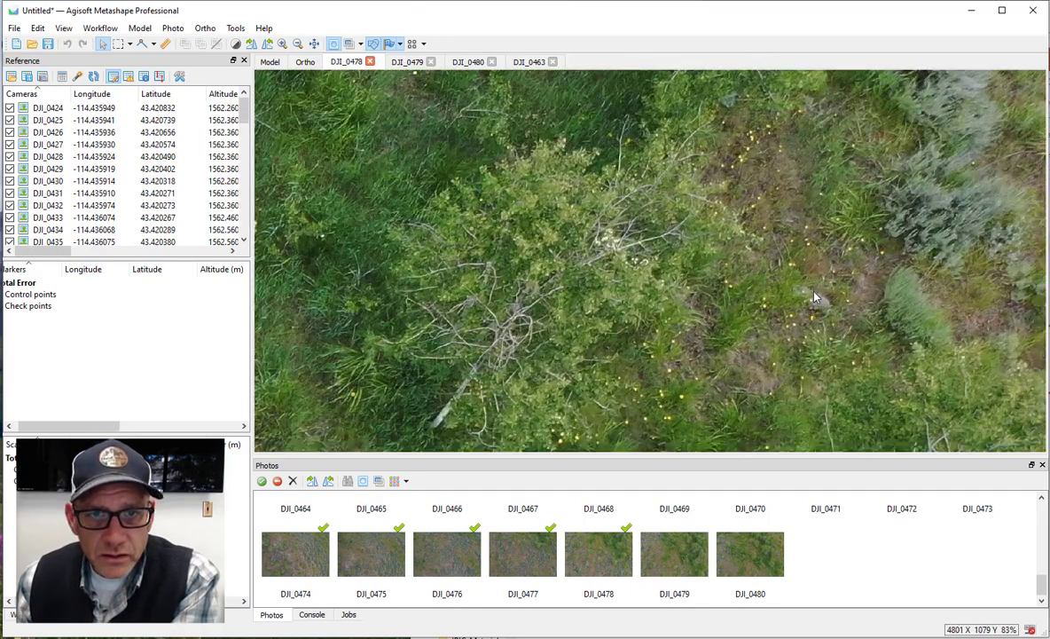
{"action": "left_click_drag", "start_coordinate": [816, 297], "coordinate": [794, 259]}
- Locate the same pale rock beside the trees in photos DJI_0480 and DJI_0463
{"action": "left_click", "coordinate": [466, 62]}
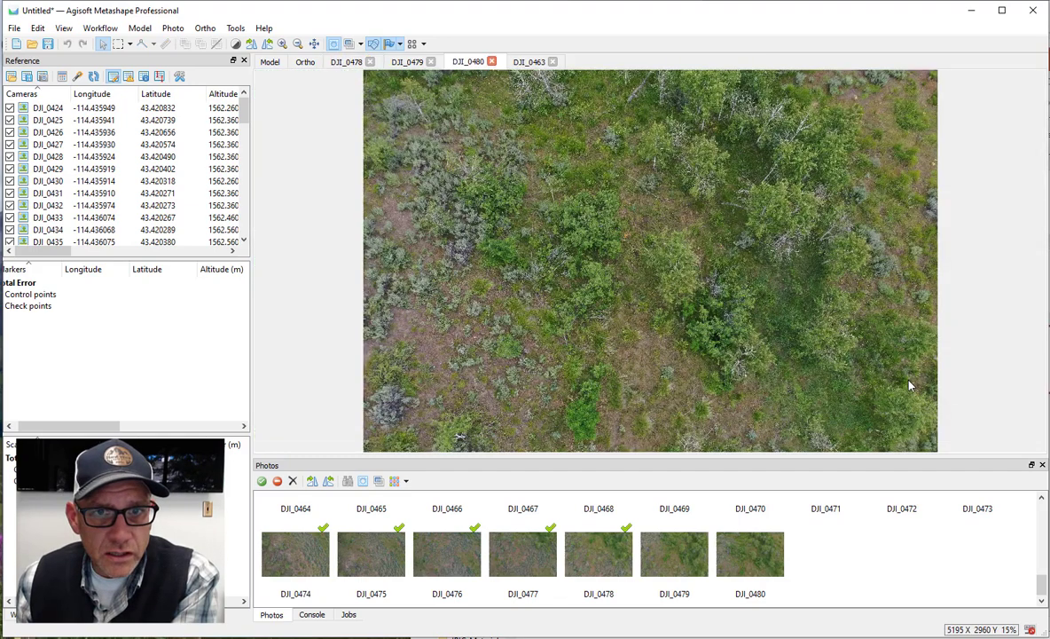
{"action": "scroll", "coordinate": [872, 272], "scroll_direction": "up", "scroll_amount": 5}
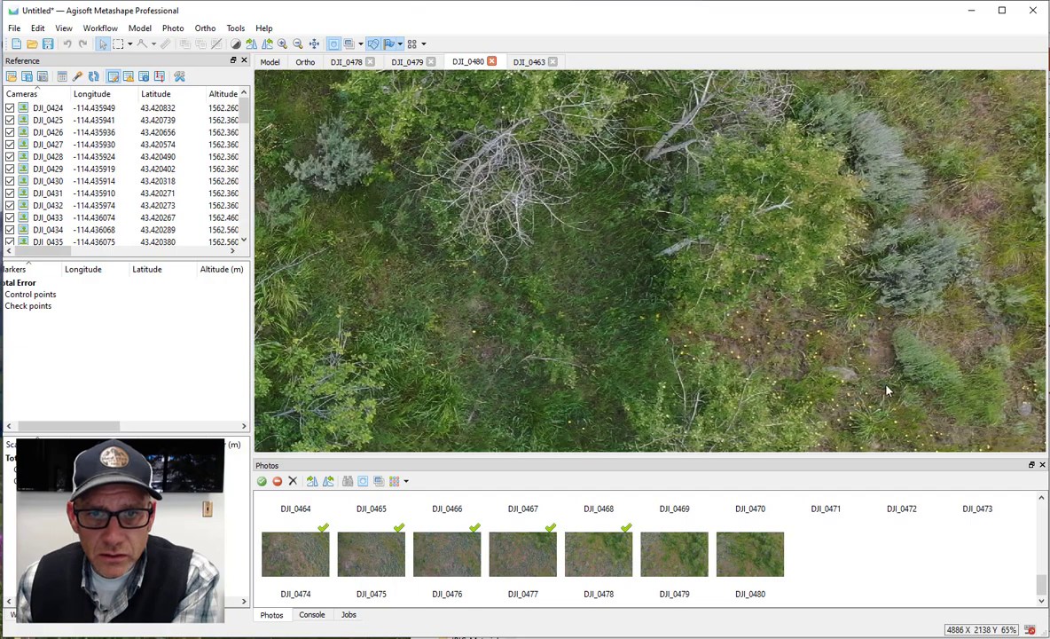
{"action": "left_click_drag", "start_coordinate": [886, 379], "coordinate": [828, 264]}
{"action": "scroll", "coordinate": [829, 264], "scroll_direction": "up", "scroll_amount": 3}
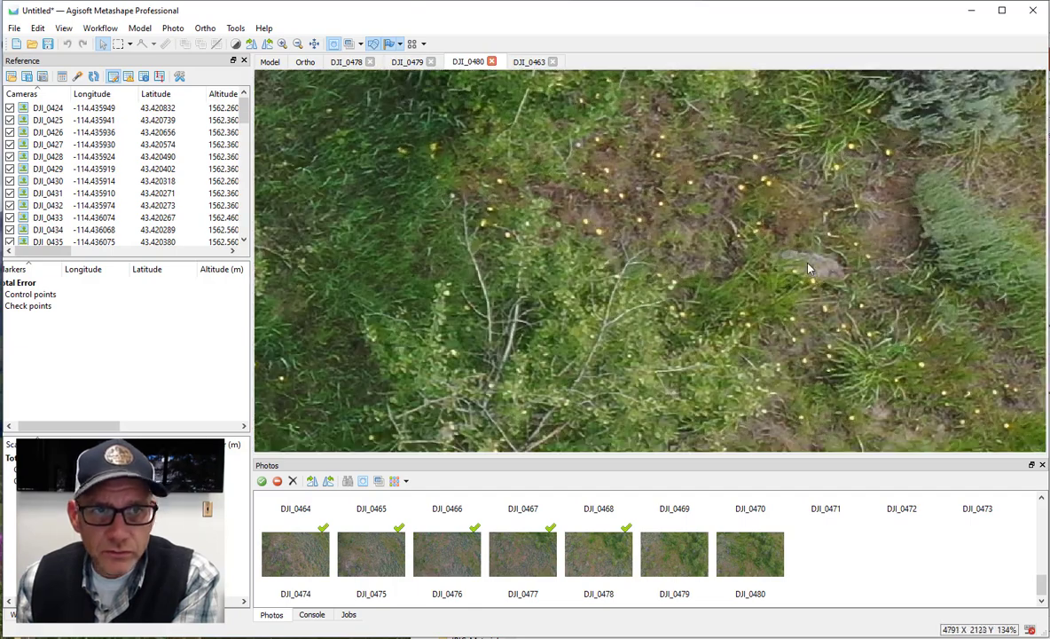
{"action": "left_click", "coordinate": [528, 62]}
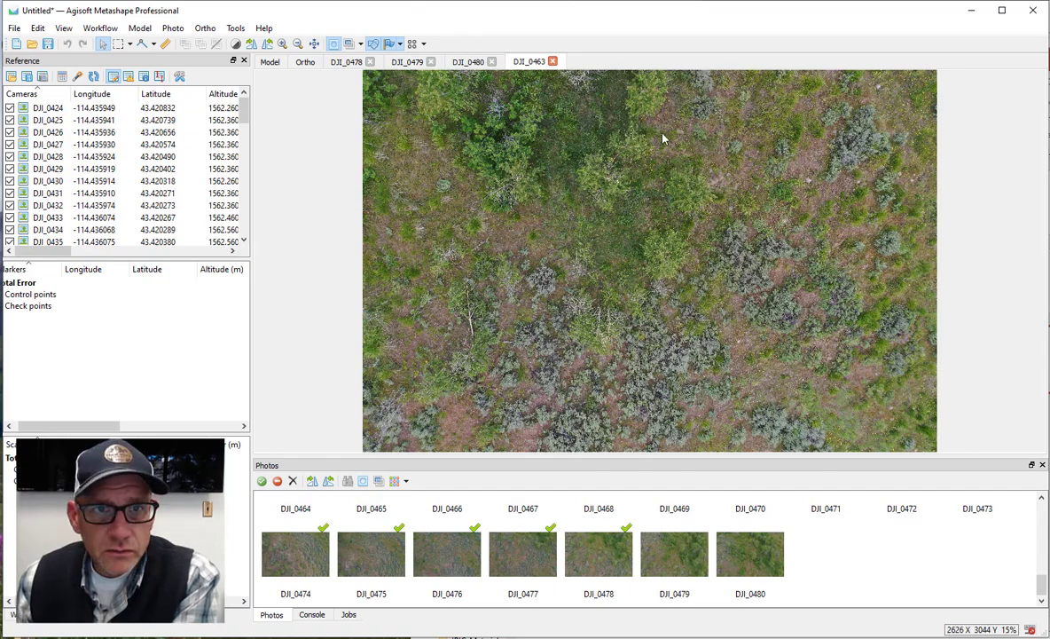
{"action": "scroll", "coordinate": [608, 175], "scroll_direction": "up", "scroll_amount": 5}
{"action": "left_click_drag", "start_coordinate": [608, 175], "coordinate": [608, 262]}
{"action": "scroll", "coordinate": [608, 262], "scroll_direction": "up", "scroll_amount": 5}
{"action": "left_click_drag", "start_coordinate": [615, 213], "coordinate": [642, 267]}
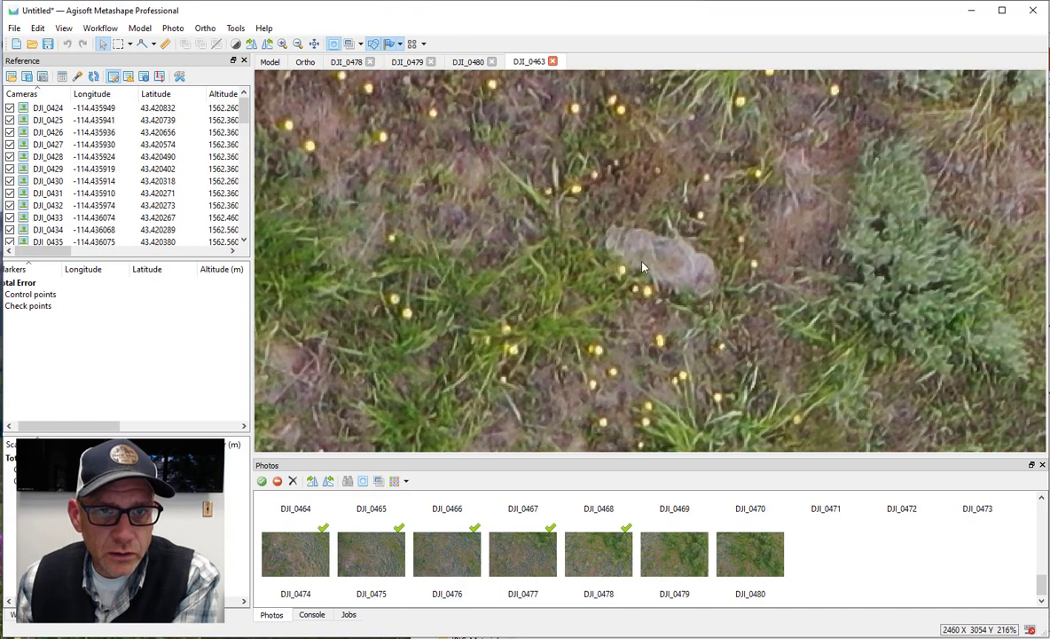
- Examine the pale rock's outline at high magnification in DJI_0478, DJI_0479 and DJI_0480, and compare it with DJI_0463
{"action": "left_click", "coordinate": [347, 62]}
{"action": "scroll", "coordinate": [711, 233], "scroll_direction": "up", "scroll_amount": 3}
{"action": "left_click_drag", "start_coordinate": [798, 283], "coordinate": [662, 237]}
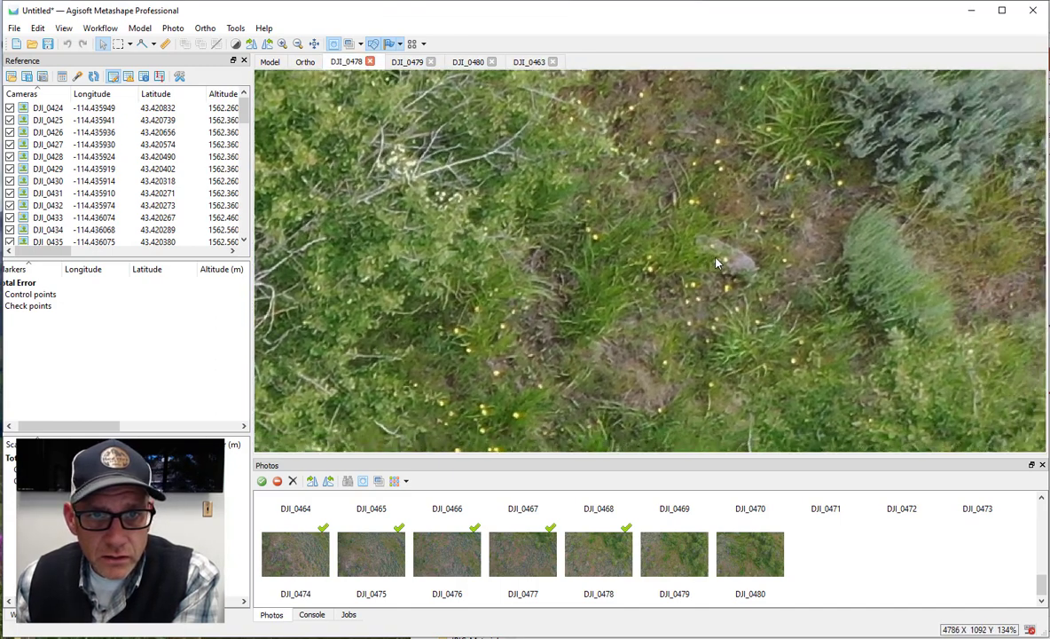
{"action": "left_click", "coordinate": [407, 63]}
{"action": "scroll", "coordinate": [731, 218], "scroll_direction": "up", "scroll_amount": 5}
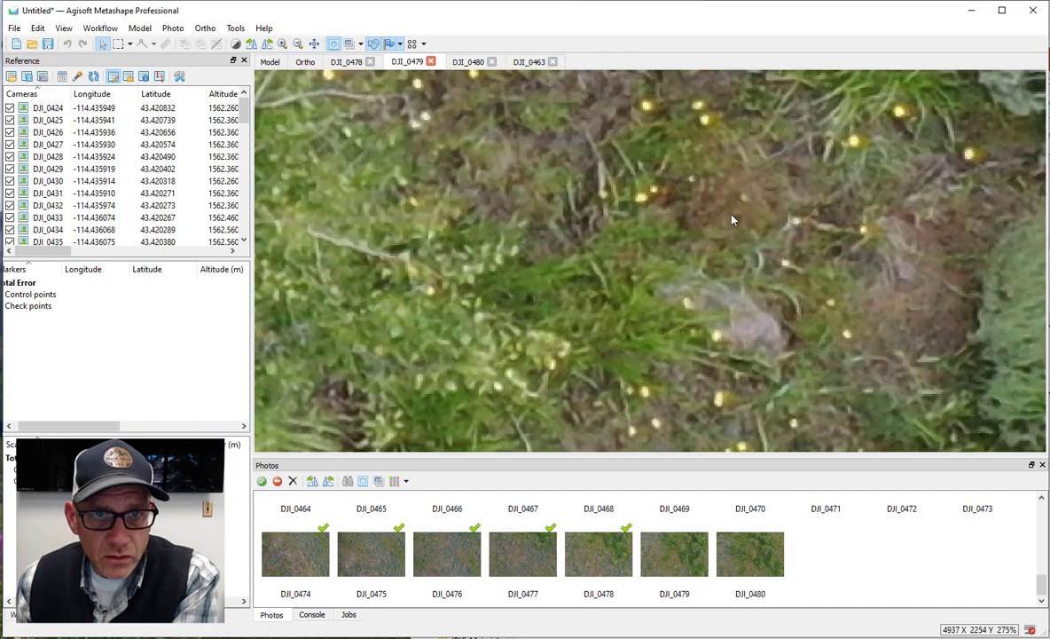
{"action": "key", "text": "Page_Down"}
{"action": "scroll", "coordinate": [806, 256], "scroll_direction": "up", "scroll_amount": 4}
{"action": "left_click_drag", "start_coordinate": [805, 257], "coordinate": [747, 259]}
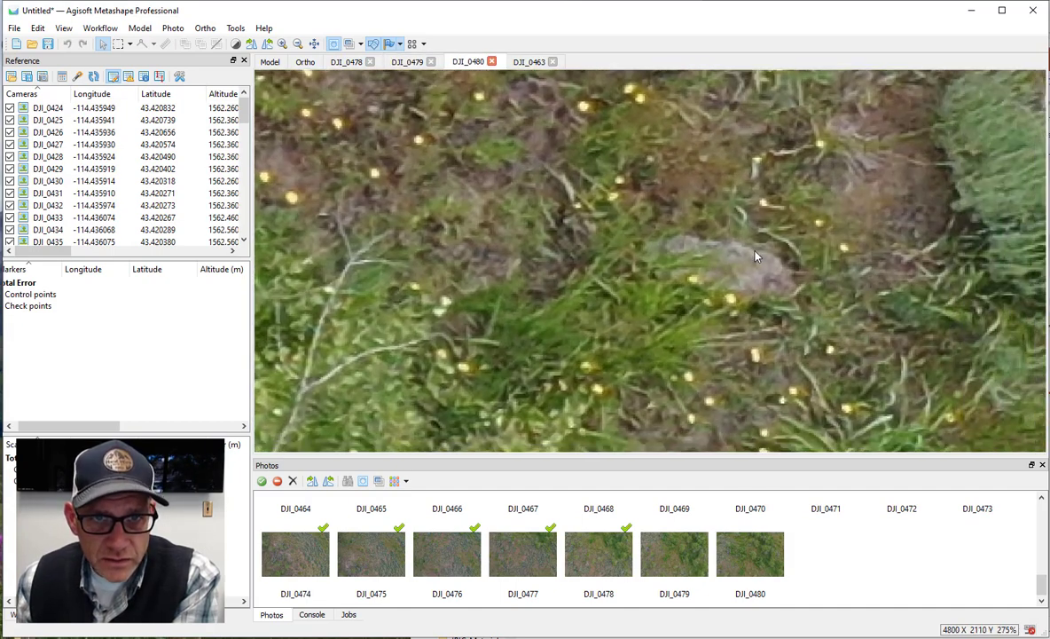
{"action": "left_click", "coordinate": [530, 62]}
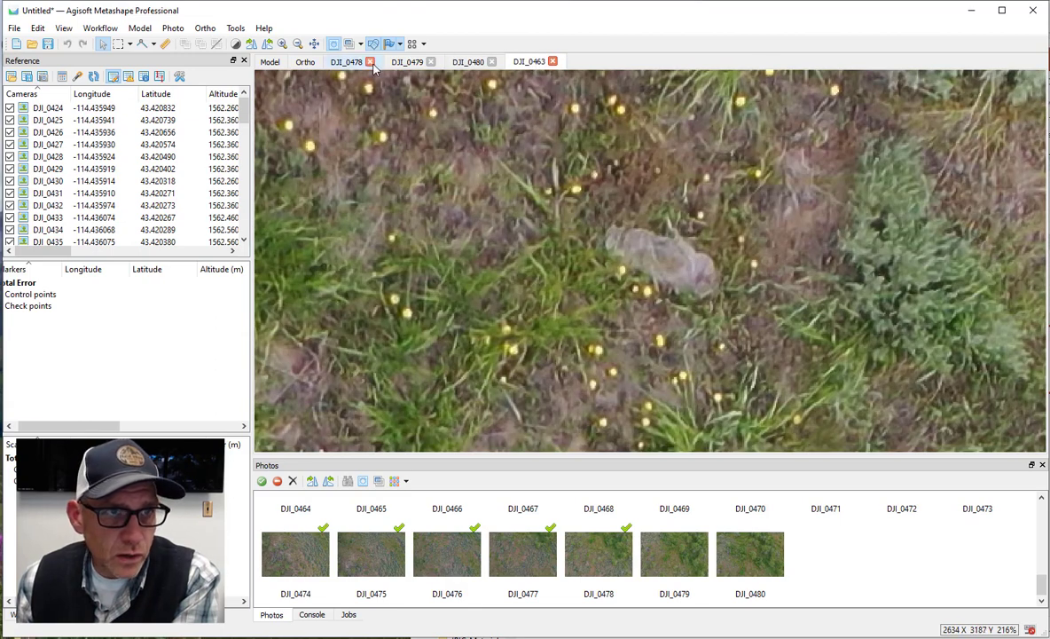
- Add a new marker on the upper-right edge of the pale rock in photo DJI_0478
{"action": "left_click", "coordinate": [346, 62]}
{"action": "scroll", "coordinate": [701, 245], "scroll_direction": "up", "scroll_amount": 2}
{"action": "scroll", "coordinate": [701, 245], "scroll_direction": "up", "scroll_amount": 2}
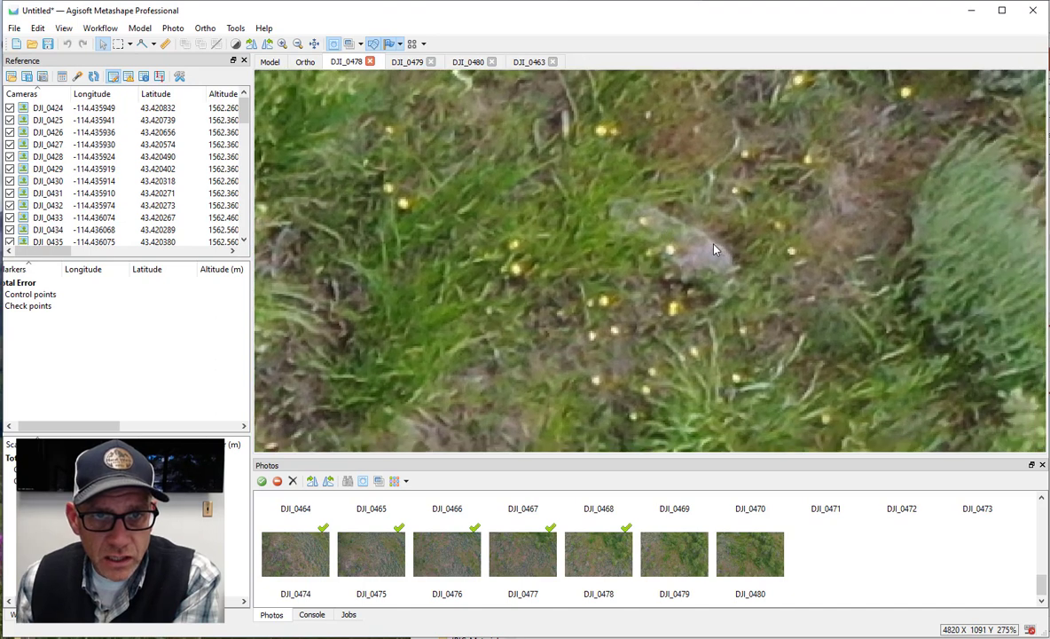
{"action": "right_click", "coordinate": [712, 245]}
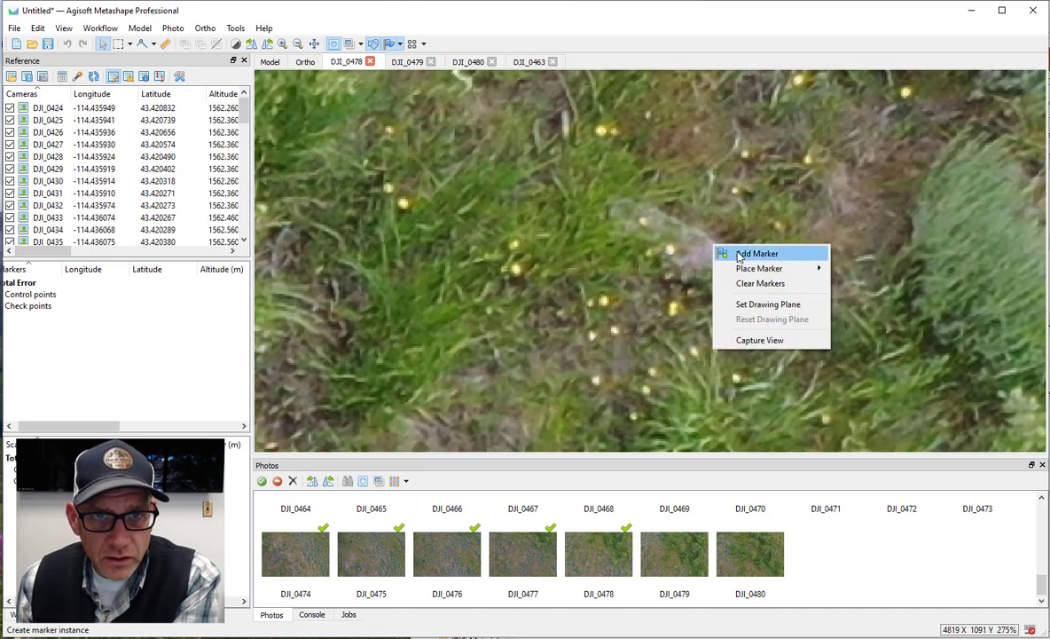
{"action": "left_click", "coordinate": [738, 251]}
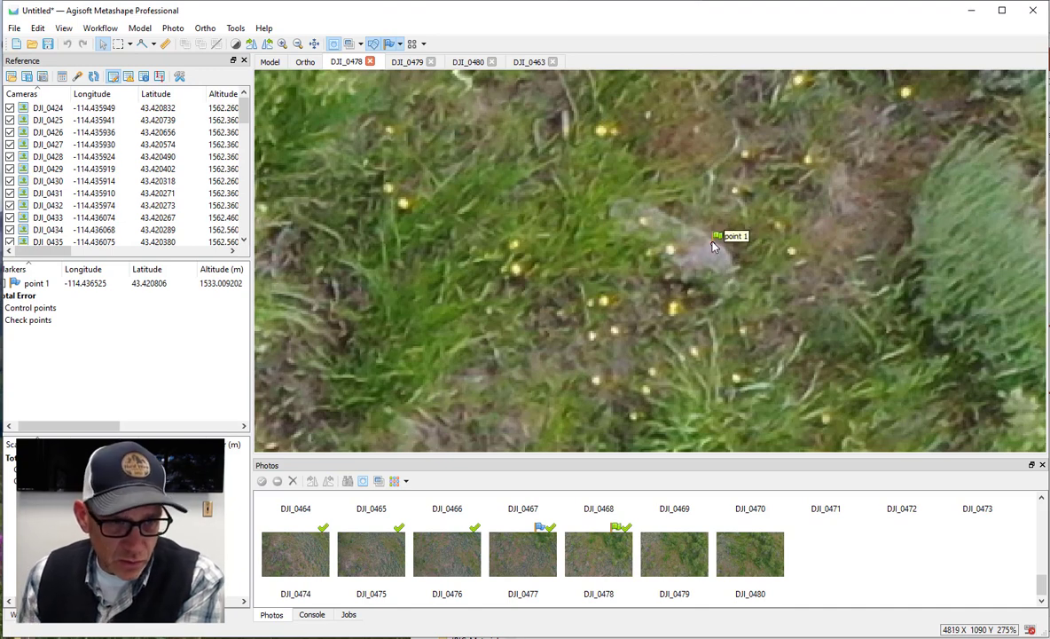
- Place the existing marker point 1 on the matching edge of the pale rock in photo DJI_0479
{"action": "left_click", "coordinate": [407, 63]}
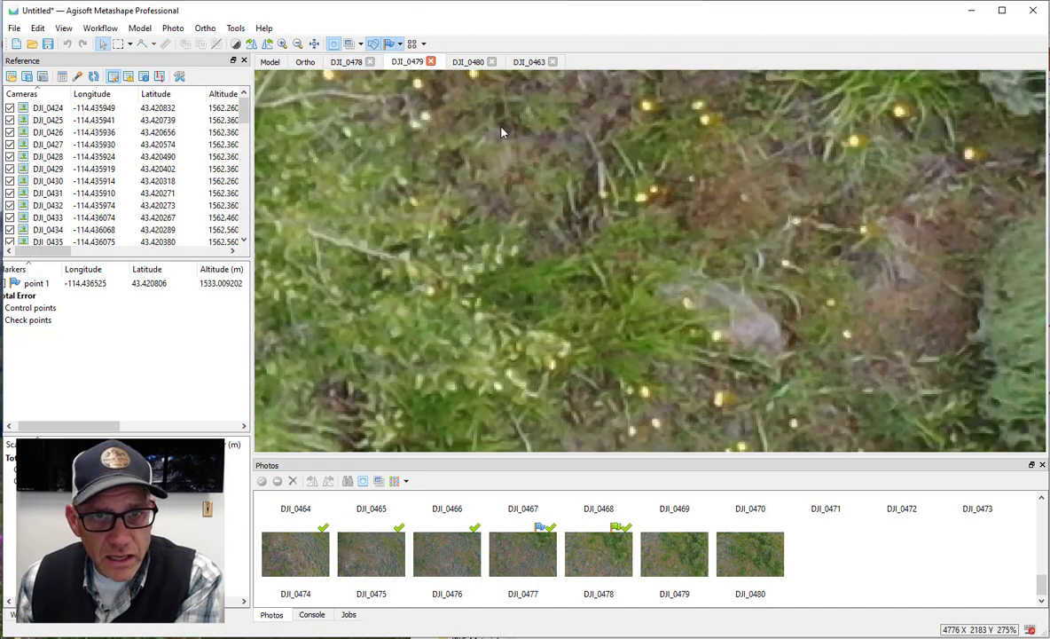
{"action": "right_click", "coordinate": [761, 318]}
{"action": "mouse_move", "coordinate": [803, 338]}
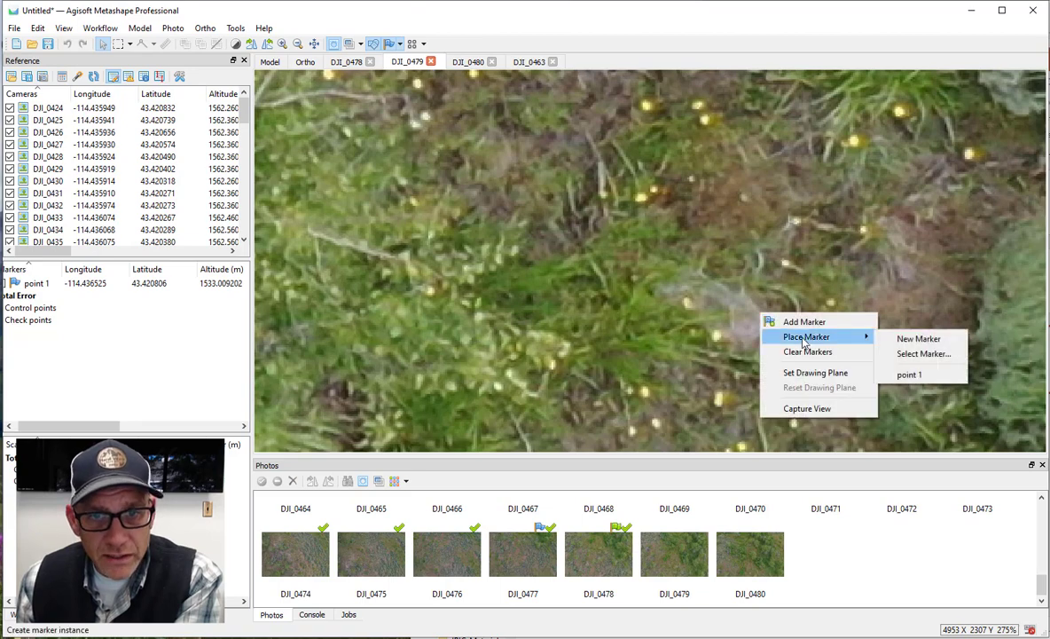
{"action": "left_click", "coordinate": [900, 370]}
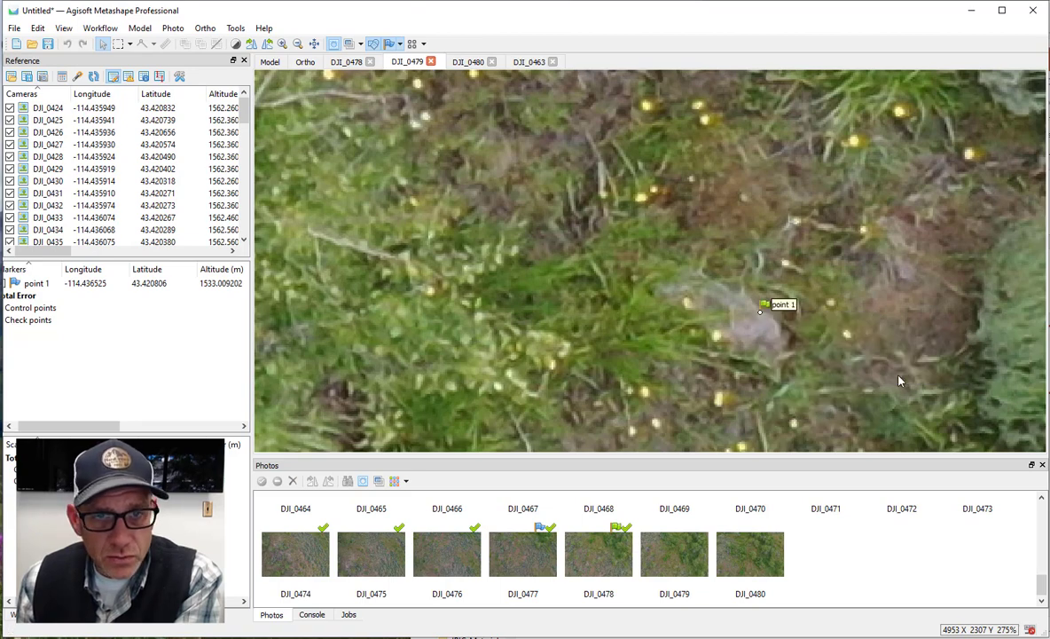
- Place marker point 1 on the matching rock edge in DJI_0480, and move its projected position onto that edge in DJI_0463
{"action": "left_click", "coordinate": [468, 61]}
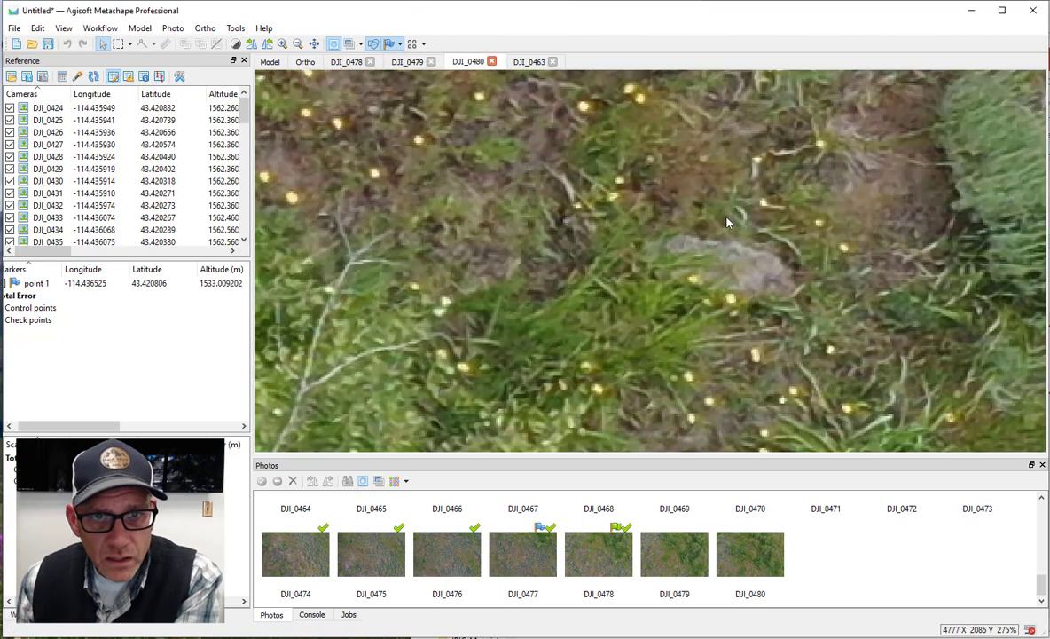
{"action": "right_click", "coordinate": [756, 255]}
{"action": "mouse_move", "coordinate": [802, 276]}
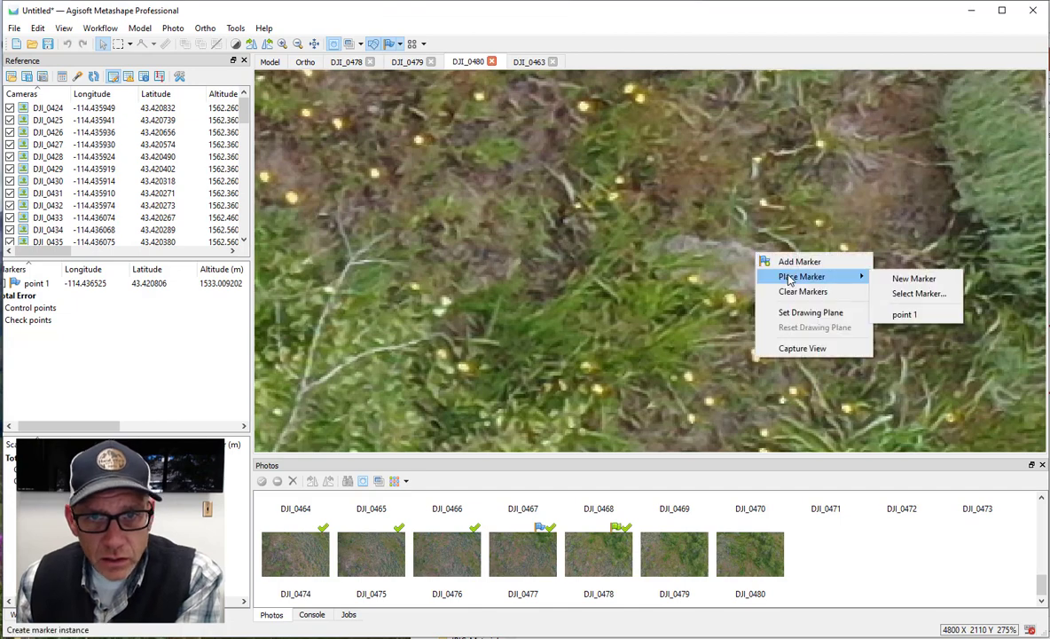
{"action": "left_click", "coordinate": [899, 317]}
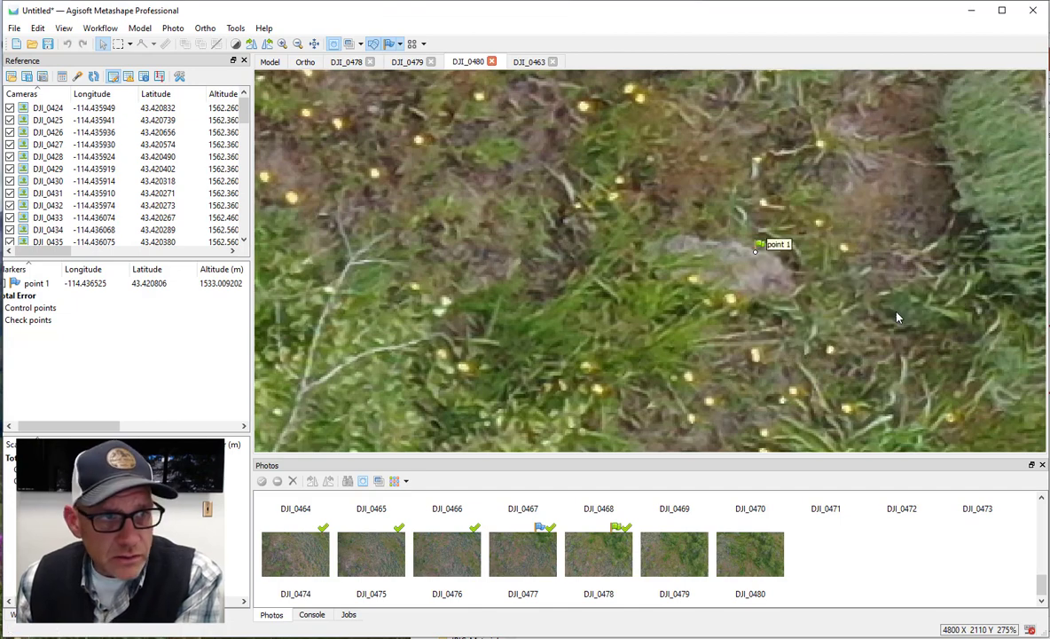
{"action": "left_click", "coordinate": [527, 63]}
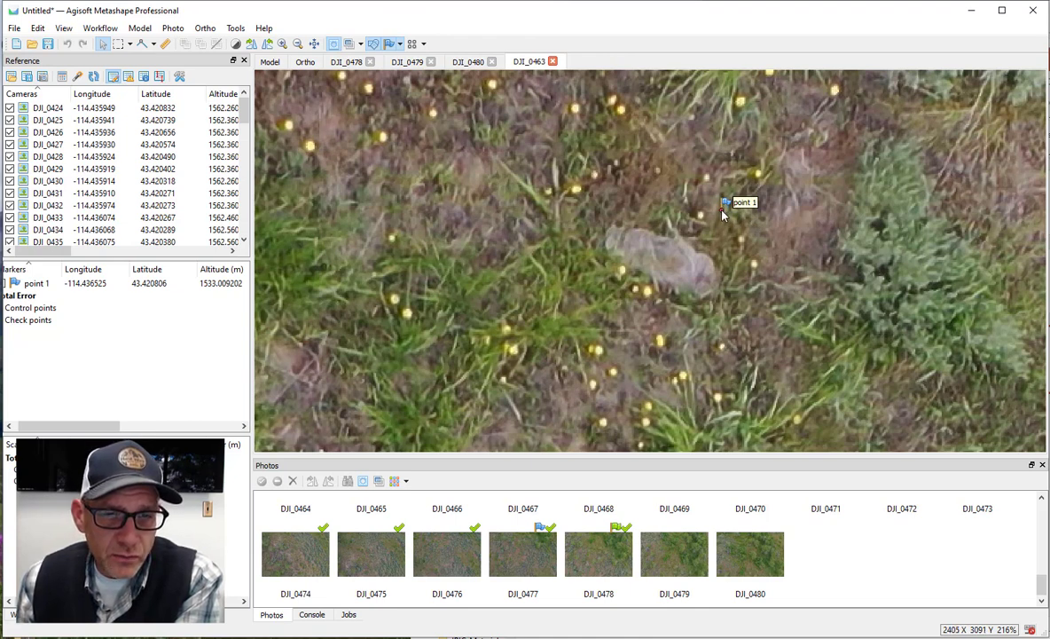
{"action": "left_click_drag", "start_coordinate": [722, 211], "coordinate": [696, 253]}
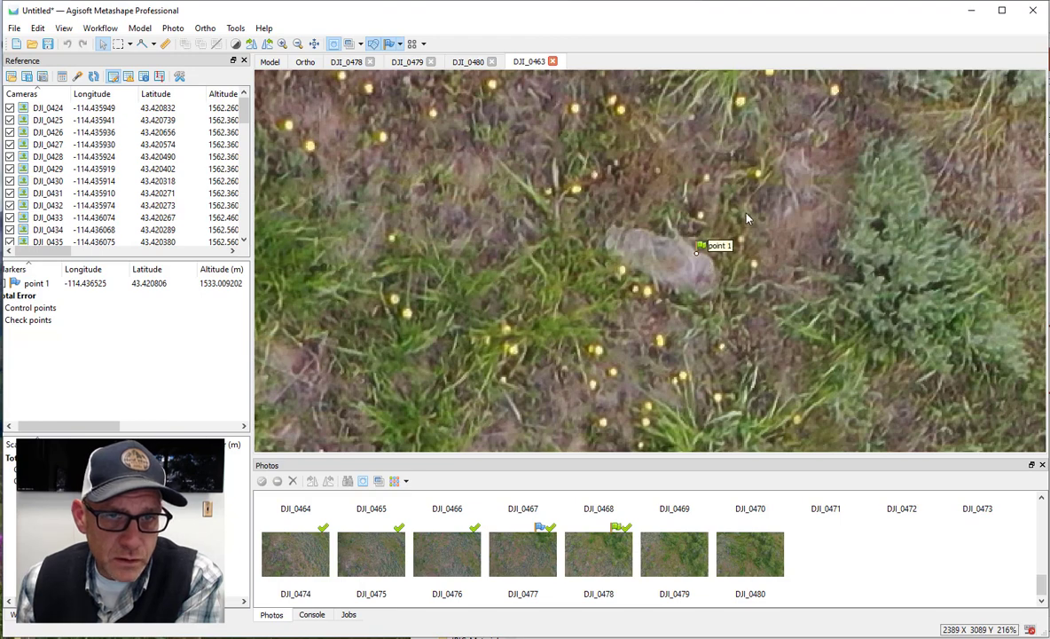
- Search photos DJI_0478 and DJI_0479 for a second pale rock below point 1, and examine it at high magnification
{"action": "left_click", "coordinate": [346, 61]}
{"action": "scroll", "coordinate": [522, 239], "scroll_direction": "down", "scroll_amount": 3}
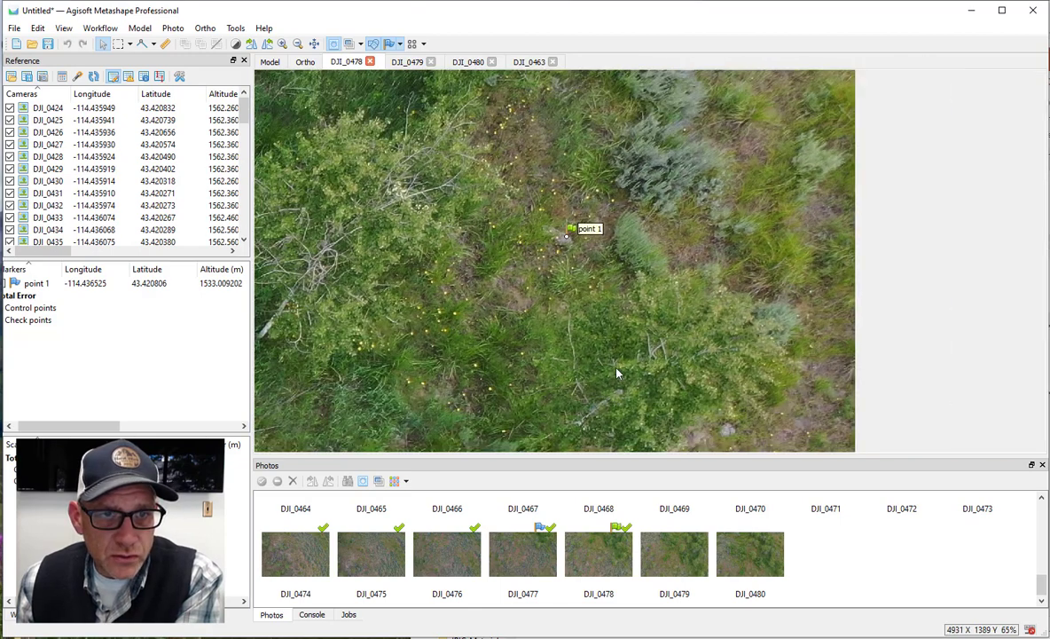
{"action": "scroll", "coordinate": [612, 310], "scroll_direction": "down", "scroll_amount": 1}
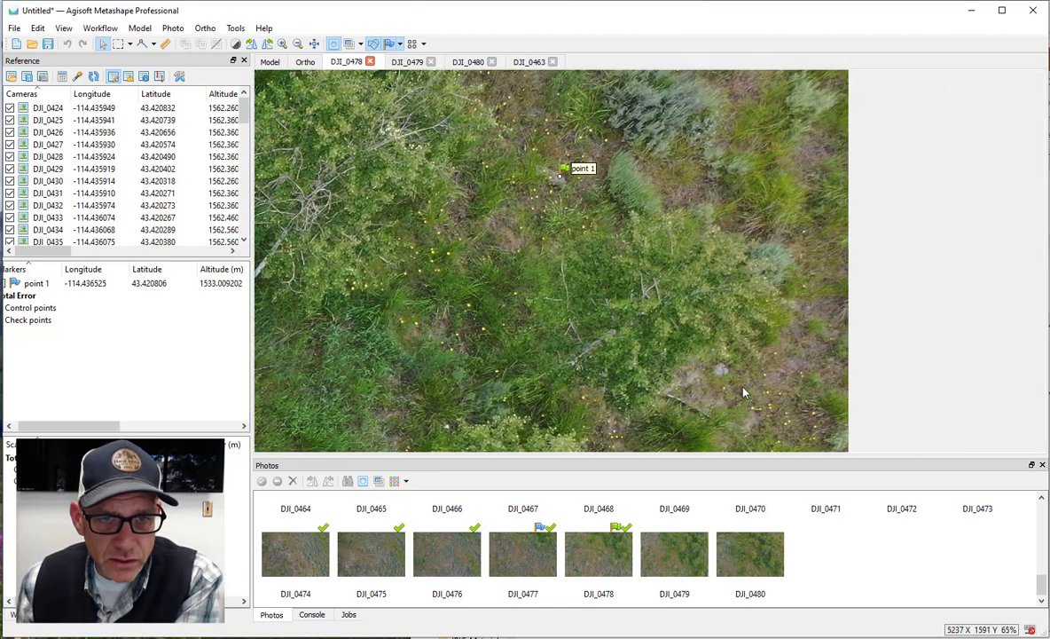
{"action": "scroll", "coordinate": [720, 374], "scroll_direction": "up", "scroll_amount": 8}
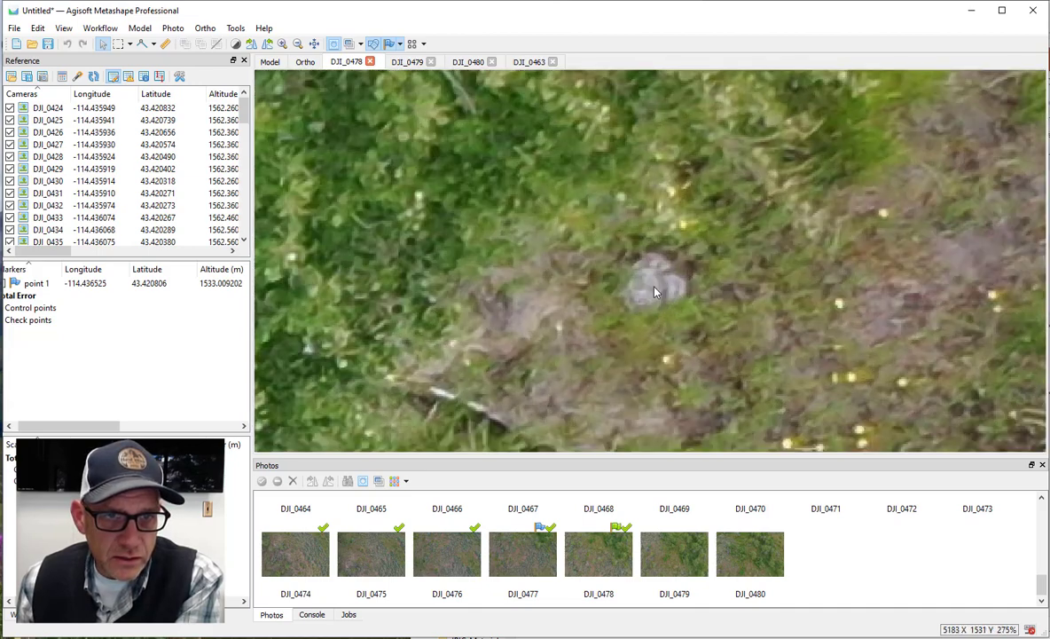
{"action": "left_click_drag", "start_coordinate": [654, 291], "coordinate": [627, 291]}
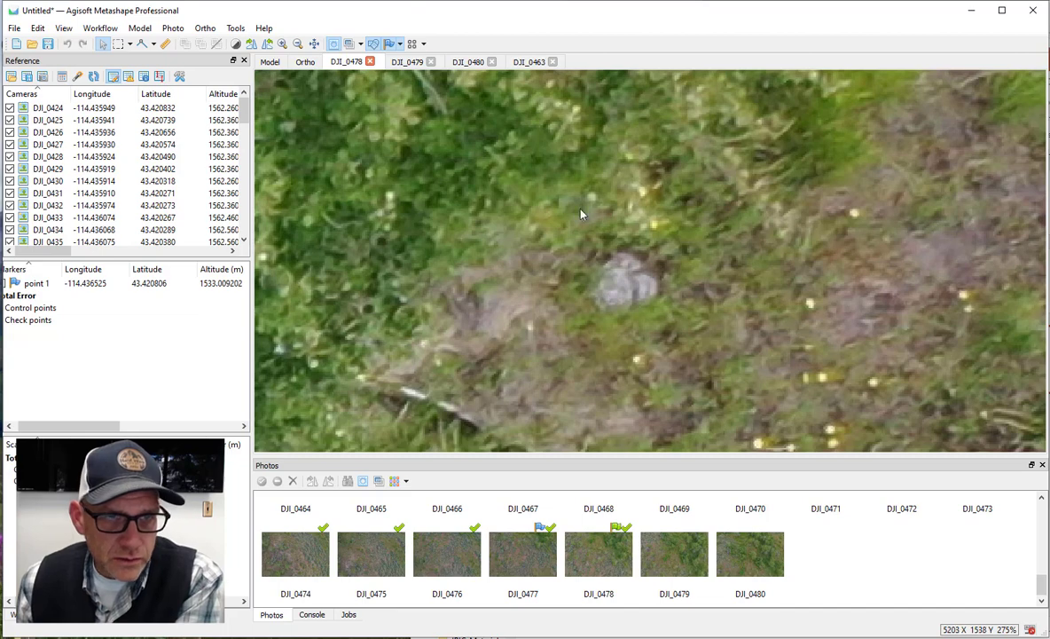
{"action": "left_click", "coordinate": [405, 64]}
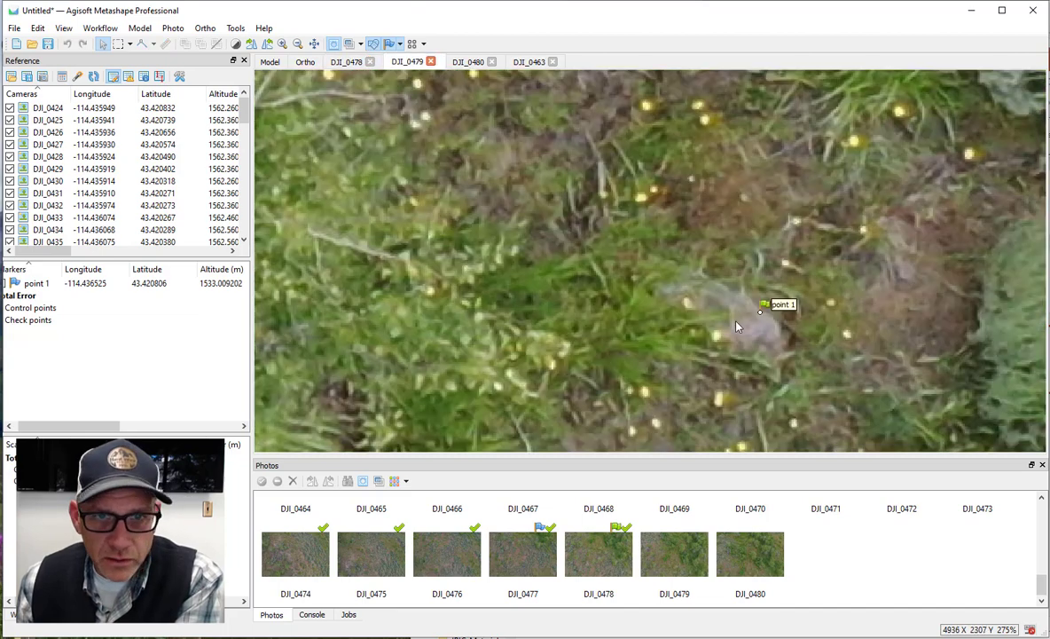
{"action": "scroll", "coordinate": [737, 328], "scroll_direction": "down", "scroll_amount": 4}
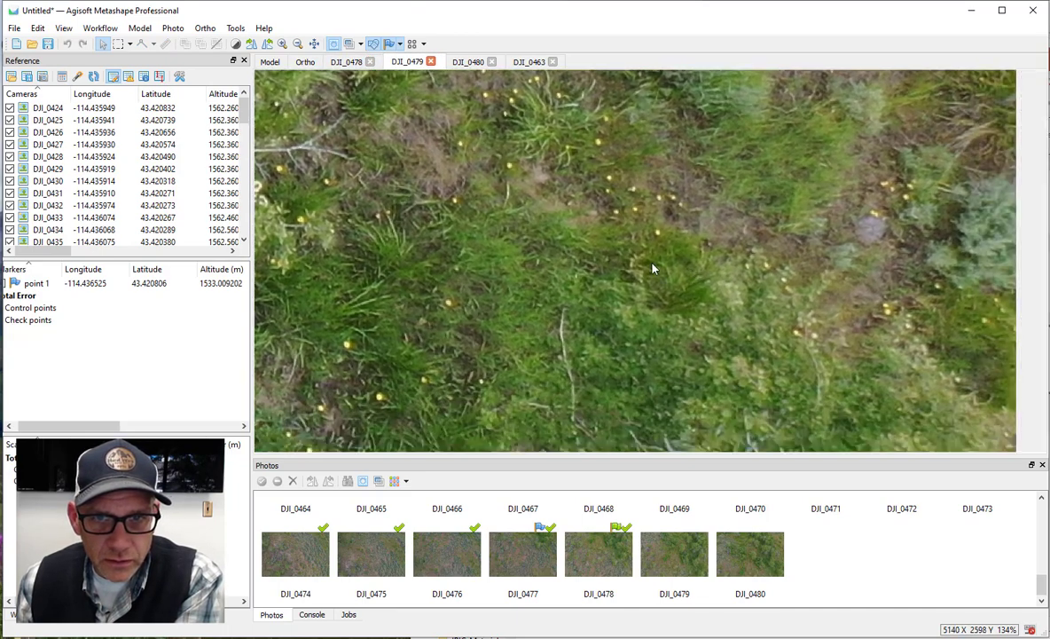
{"action": "scroll", "coordinate": [642, 258], "scroll_direction": "down", "scroll_amount": 3}
{"action": "scroll", "coordinate": [619, 297], "scroll_direction": "down", "scroll_amount": 1}
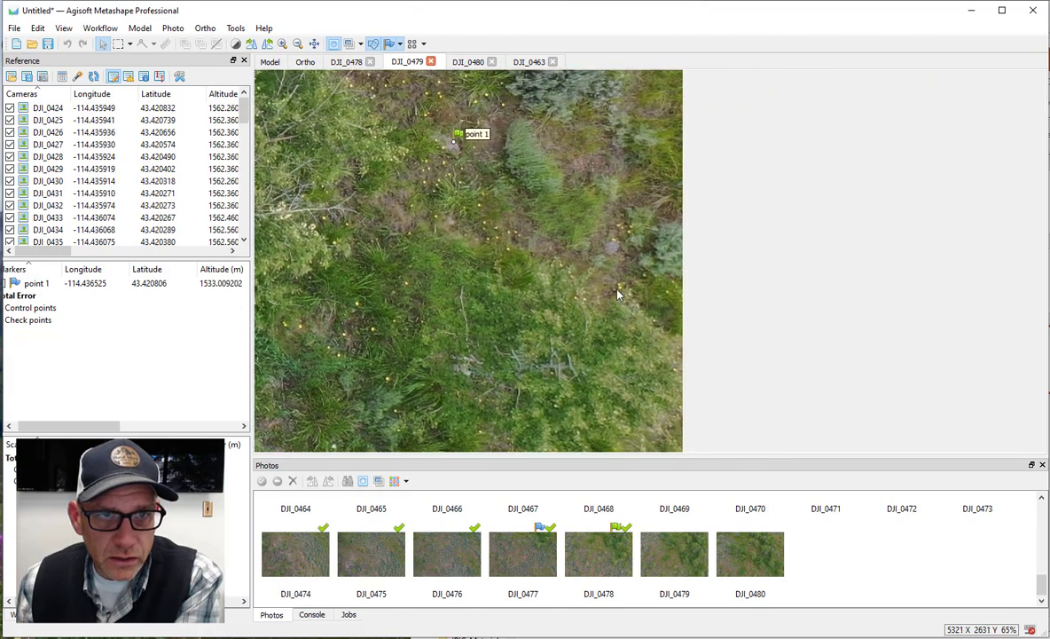
{"action": "scroll", "coordinate": [618, 297], "scroll_direction": "up", "scroll_amount": 1}
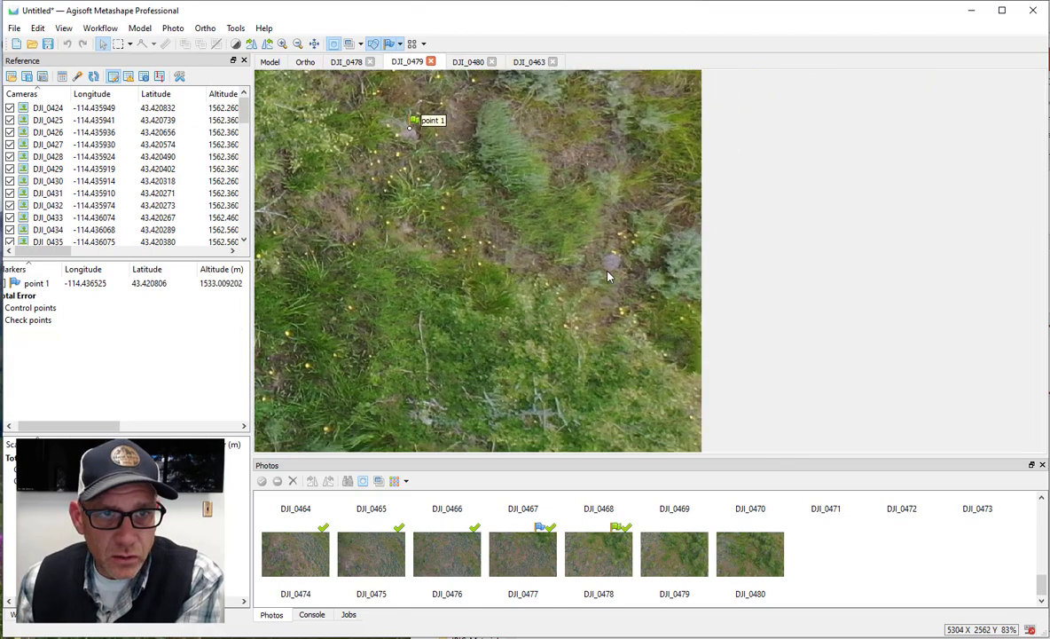
{"action": "scroll", "coordinate": [608, 276], "scroll_direction": "down", "scroll_amount": 2}
{"action": "mouse_move", "coordinate": [608, 276]}
{"action": "left_mouse_down"}
{"action": "mouse_move", "coordinate": [633, 263]}
{"action": "mouse_move", "coordinate": [640, 226]}
{"action": "left_mouse_up"}
{"action": "scroll", "coordinate": [629, 300], "scroll_direction": "up", "scroll_amount": 5}
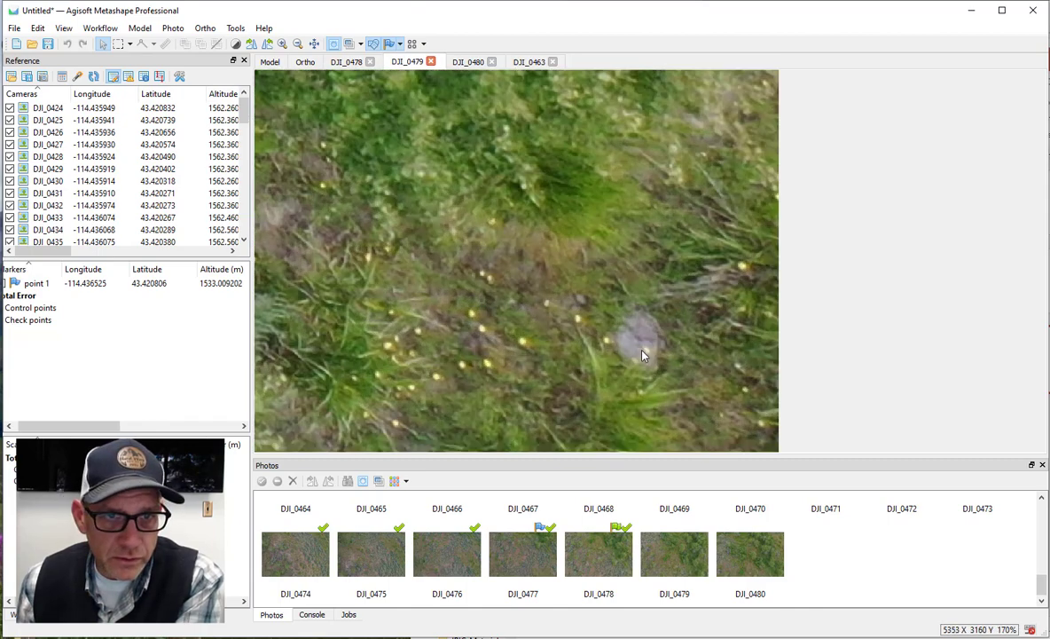
{"action": "left_click_drag", "start_coordinate": [608, 230], "coordinate": [611, 262]}
- Search DJI_0480 and DJI_0463 for the second pale rock and compare its outline at high magnification
{"action": "key", "text": "ctrl+Tab"}
{"action": "scroll", "coordinate": [652, 258], "scroll_direction": "down", "scroll_amount": 6}
{"action": "mouse_move", "coordinate": [727, 364]}
{"action": "left_mouse_down"}
{"action": "mouse_move", "coordinate": [693, 236]}
{"action": "mouse_move", "coordinate": [685, 223]}
{"action": "mouse_move", "coordinate": [670, 229]}
{"action": "left_mouse_up"}
{"action": "scroll", "coordinate": [750, 346], "scroll_direction": "up", "scroll_amount": 4}
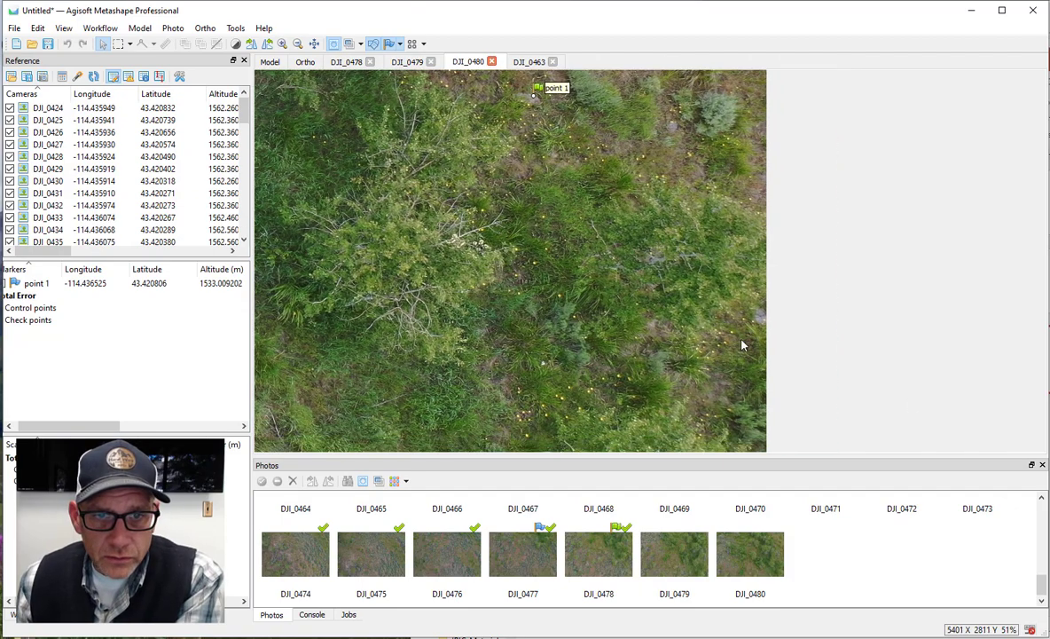
{"action": "scroll", "coordinate": [749, 346], "scroll_direction": "up", "scroll_amount": 2}
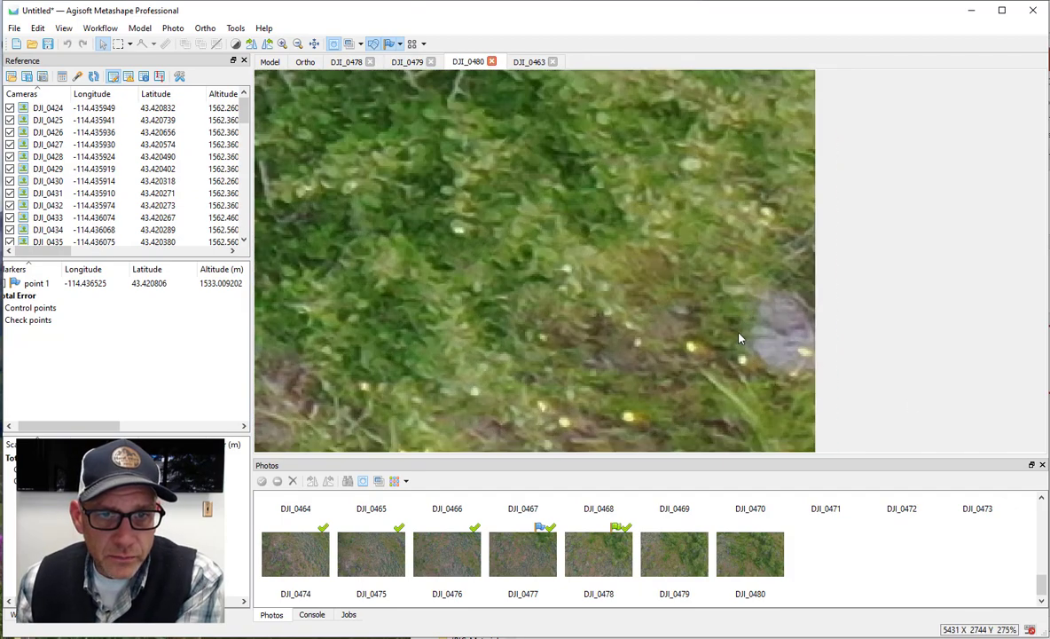
{"action": "left_click_drag", "start_coordinate": [682, 307], "coordinate": [571, 259]}
{"action": "left_click", "coordinate": [528, 63]}
{"action": "scroll", "coordinate": [698, 300], "scroll_direction": "down", "scroll_amount": 6}
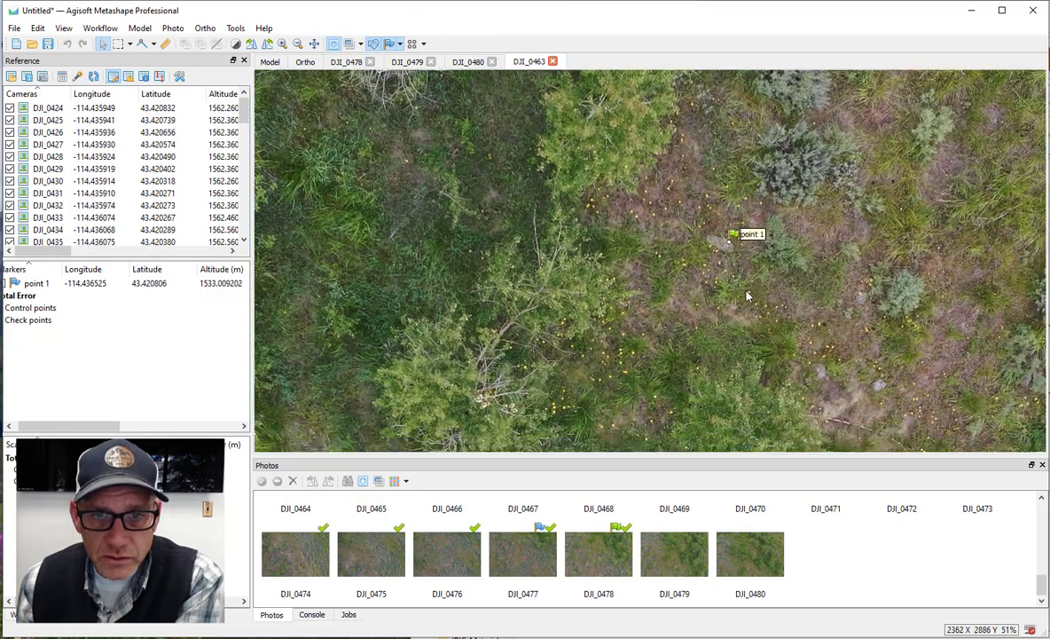
{"action": "left_click_drag", "start_coordinate": [747, 296], "coordinate": [726, 191]}
{"action": "scroll", "coordinate": [757, 302], "scroll_direction": "up", "scroll_amount": 1}
{"action": "scroll", "coordinate": [754, 300], "scroll_direction": "up", "scroll_amount": 6}
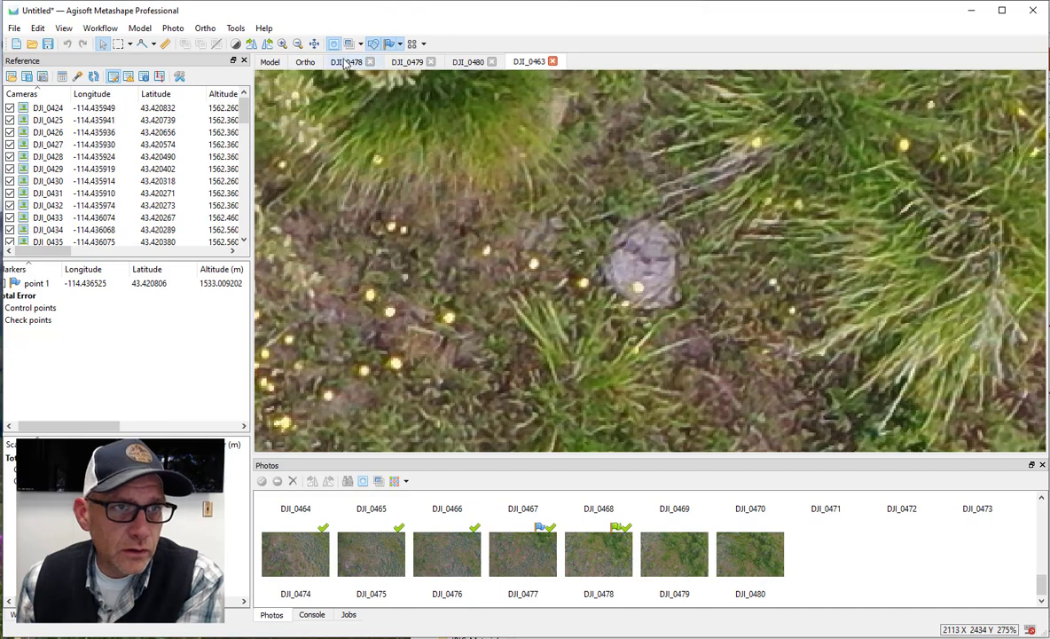
- Add a new marker at the centre of the second pale rock in photo DJI_0478
{"action": "left_click", "coordinate": [345, 64]}
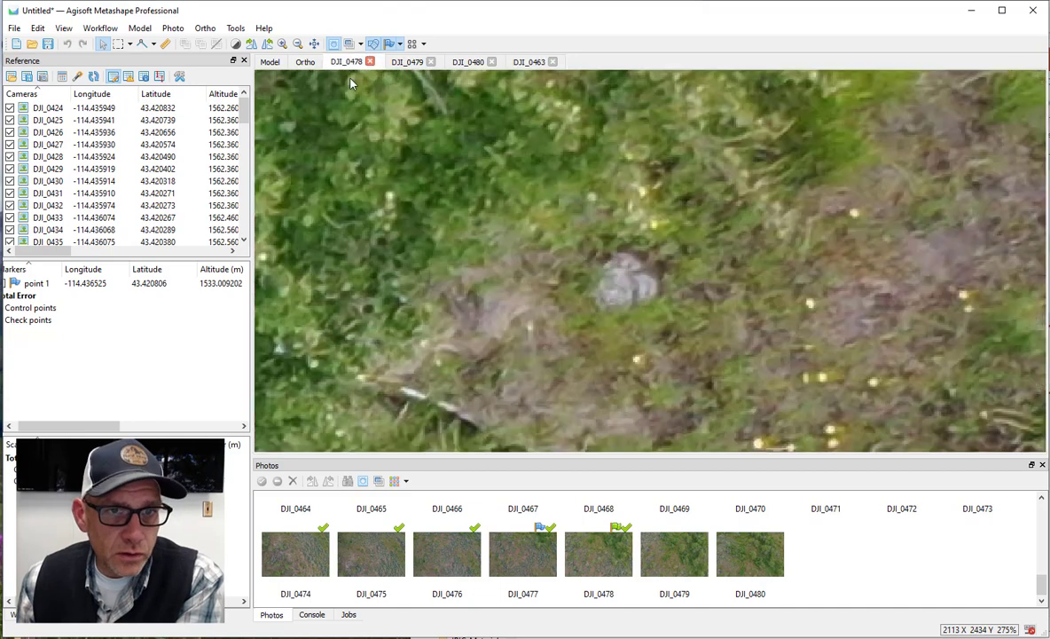
{"action": "right_click", "coordinate": [623, 287]}
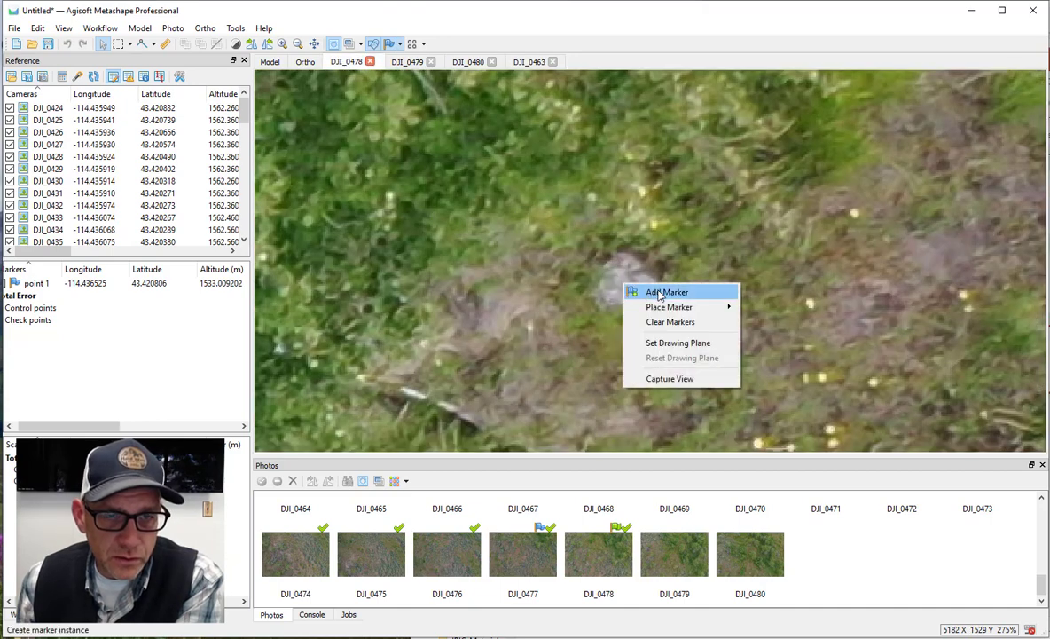
{"action": "left_click", "coordinate": [640, 291]}
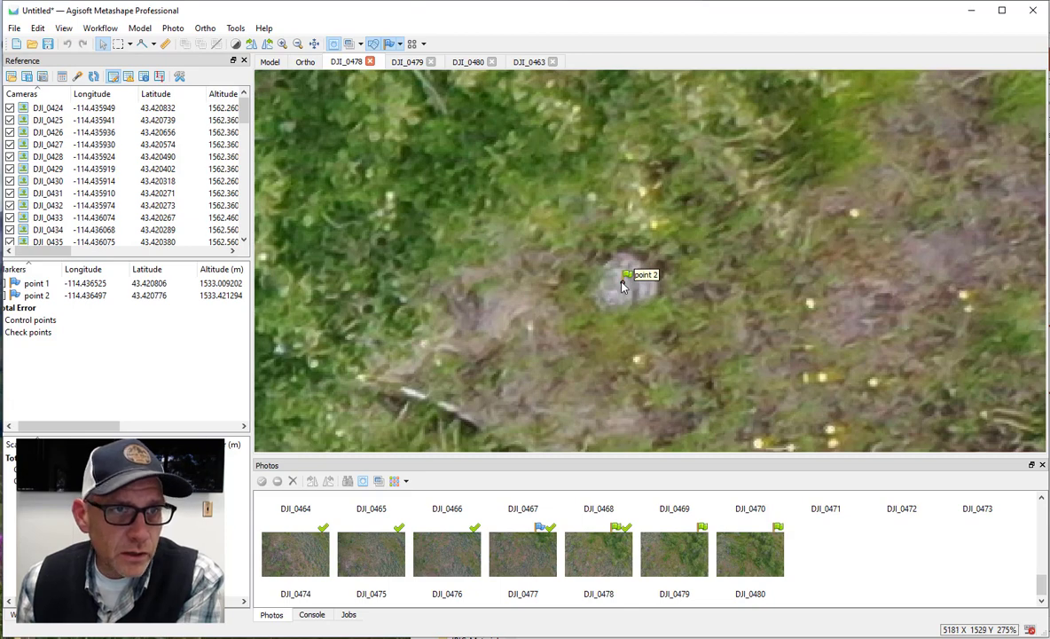
- Place the existing marker point 2 at the centre of the pale rock in photo DJI_0479
{"action": "left_click", "coordinate": [407, 61]}
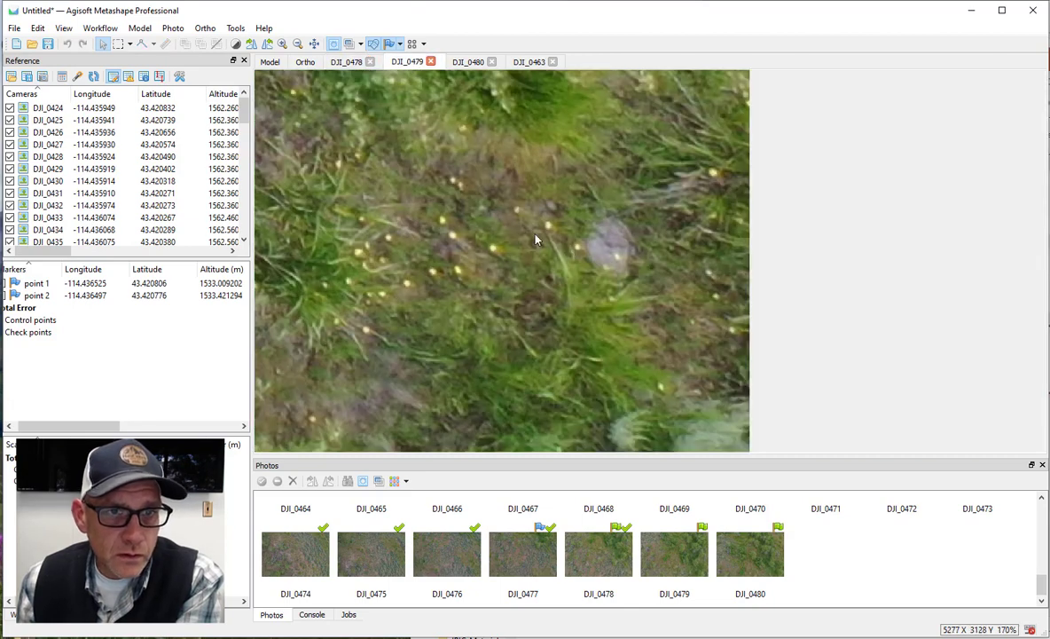
{"action": "right_click", "coordinate": [610, 252]}
{"action": "mouse_move", "coordinate": [665, 270]}
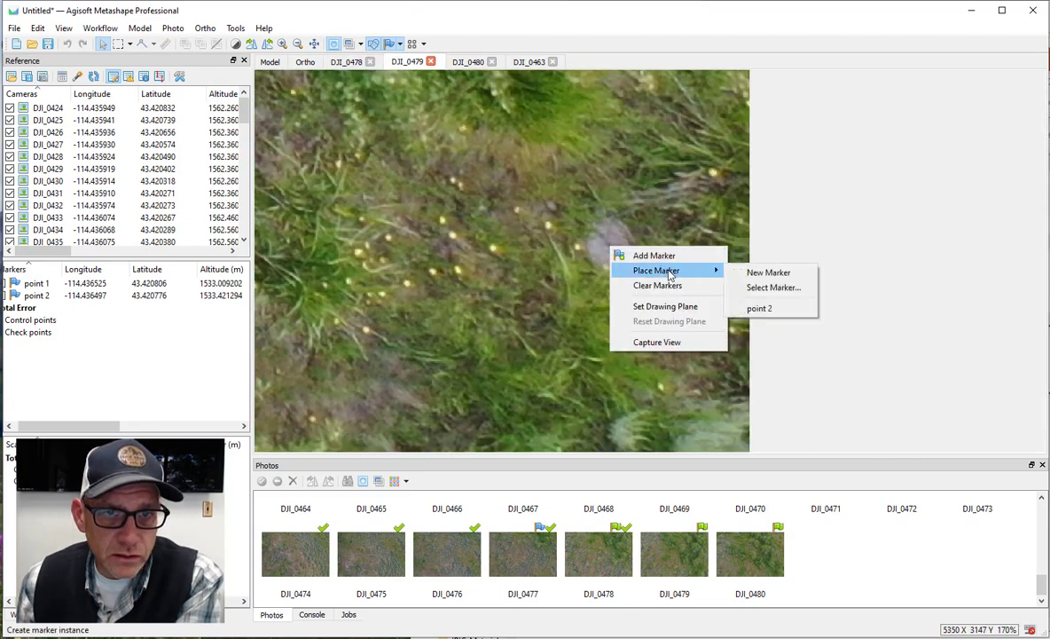
{"action": "left_click", "coordinate": [778, 313]}
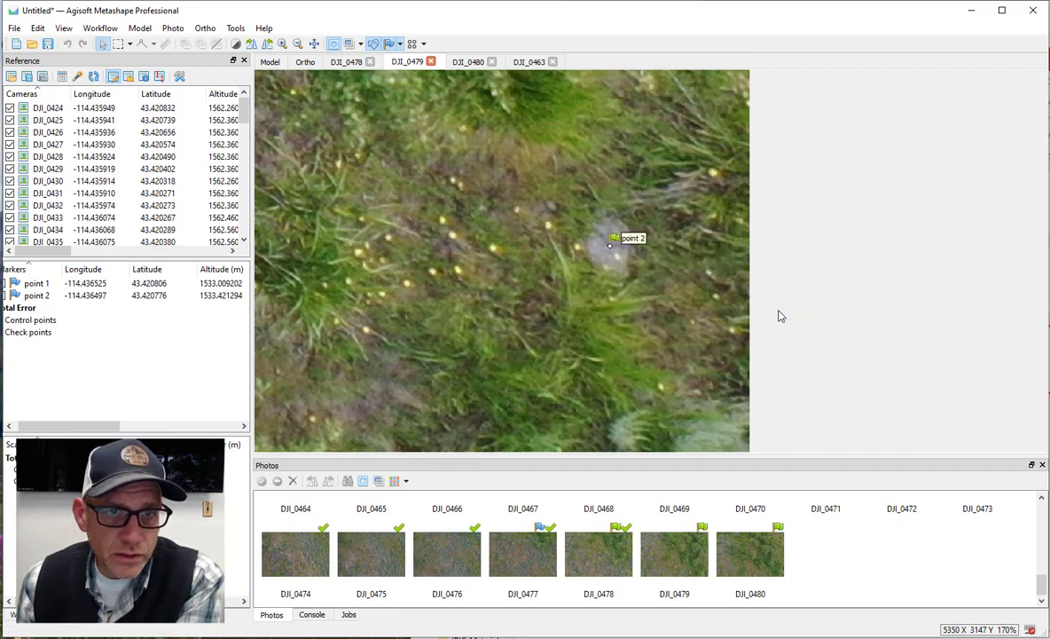
- Place marker point 2 at the centre of the pale rock near the image edge in DJI_0480
{"action": "left_click", "coordinate": [469, 62]}
{"action": "right_click", "coordinate": [680, 296]}
{"action": "mouse_move", "coordinate": [714, 316]}
{"action": "left_click", "coordinate": [856, 356]}
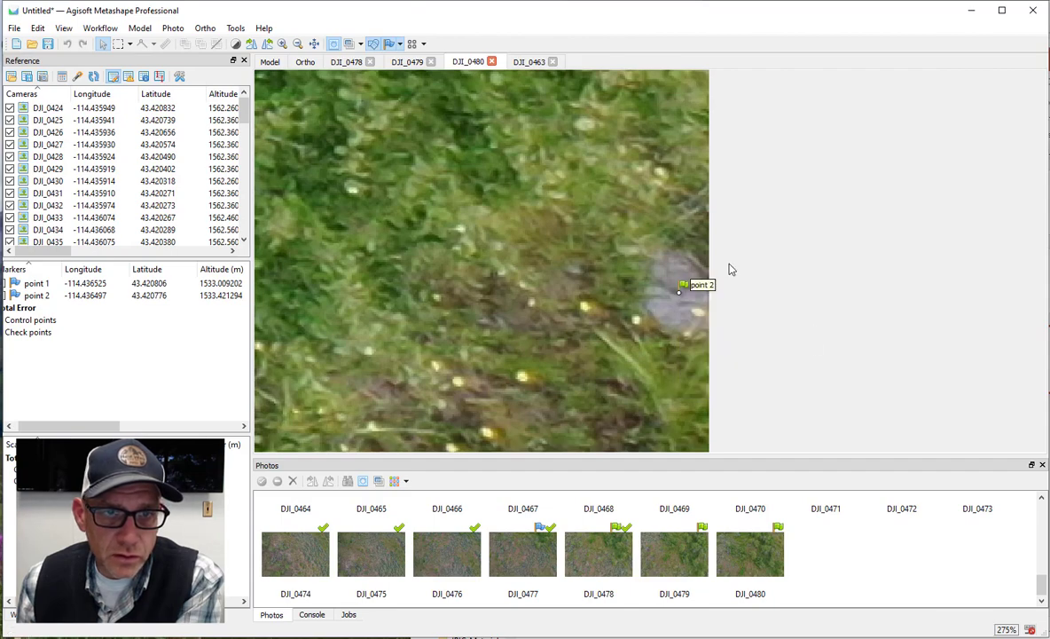
{"action": "left_click", "coordinate": [519, 63]}
{"action": "right_click", "coordinate": [648, 268]}
{"action": "mouse_move", "coordinate": [701, 287]}
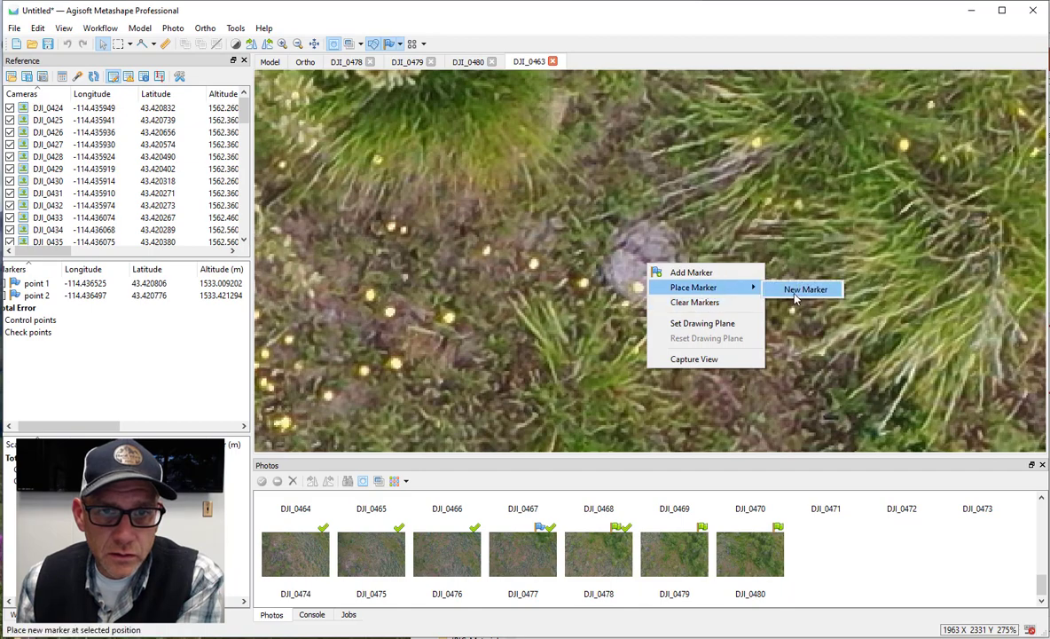
{"action": "left_click", "coordinate": [605, 210]}
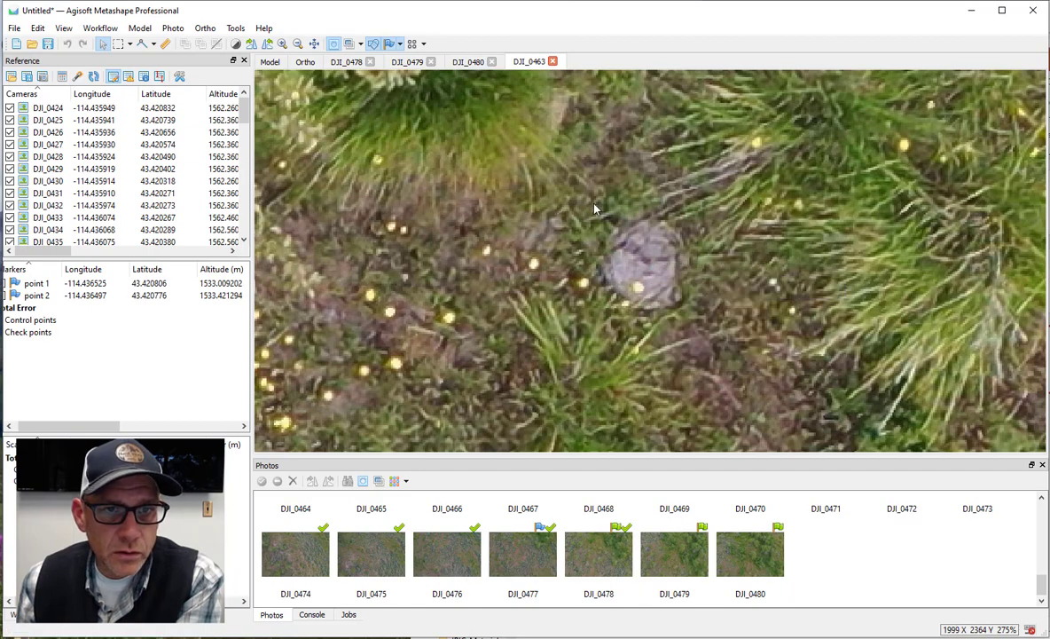
- Locate the projected marker point 2 in DJI_0463 and move it onto the centre of its pale rock
{"action": "scroll", "coordinate": [605, 210], "scroll_direction": "down", "scroll_amount": 4}
{"action": "scroll", "coordinate": [605, 209], "scroll_direction": "down", "scroll_amount": 2}
{"action": "scroll", "coordinate": [589, 188], "scroll_direction": "down", "scroll_amount": 2}
{"action": "left_click_drag", "start_coordinate": [637, 253], "coordinate": [709, 407]}
{"action": "scroll", "coordinate": [642, 280], "scroll_direction": "up", "scroll_amount": 2}
{"action": "scroll", "coordinate": [605, 283], "scroll_direction": "up", "scroll_amount": 1}
{"action": "left_click_drag", "start_coordinate": [605, 283], "coordinate": [510, 229]}
{"action": "scroll", "coordinate": [510, 231], "scroll_direction": "up", "scroll_amount": 2}
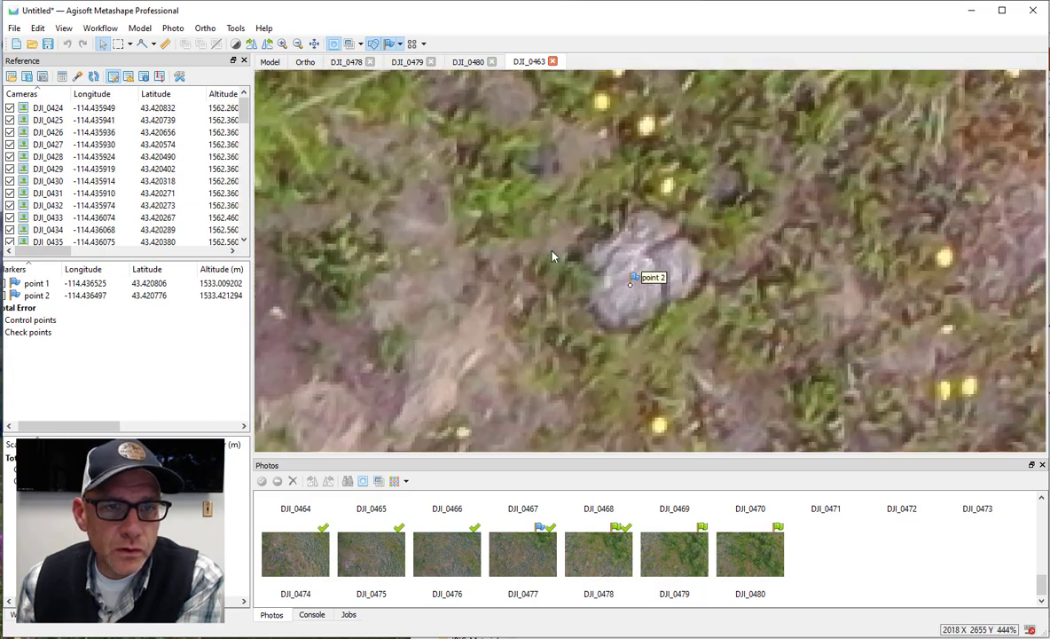
{"action": "scroll", "coordinate": [627, 296], "scroll_direction": "up", "scroll_amount": 2}
{"action": "left_click_drag", "start_coordinate": [632, 277], "coordinate": [638, 266]}
- Review the marker placement in DJI_0463, and inspect point 4 and the spread of all four markers across DJI_0479
{"action": "scroll", "coordinate": [585, 293], "scroll_direction": "down", "scroll_amount": 5}
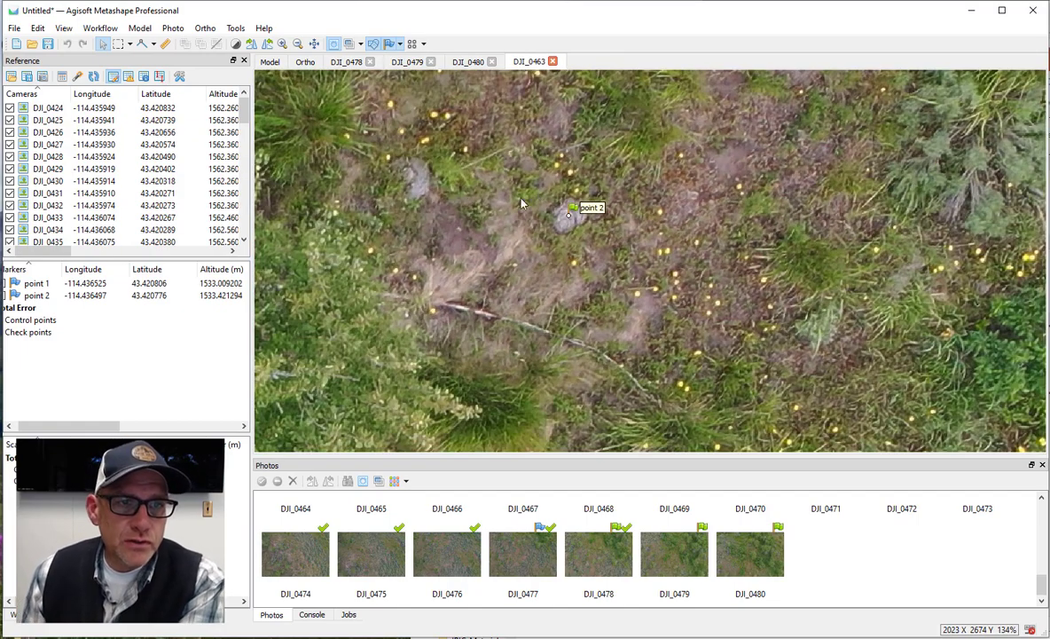
{"action": "scroll", "coordinate": [561, 307], "scroll_direction": "down", "scroll_amount": 3}
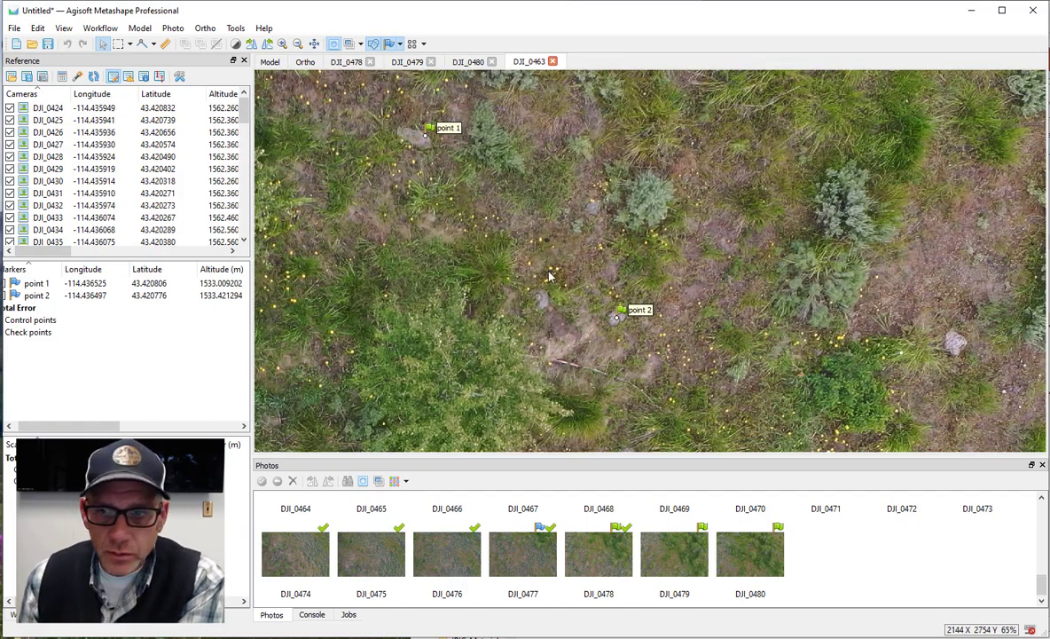
{"action": "left_click_drag", "start_coordinate": [548, 276], "coordinate": [692, 275]}
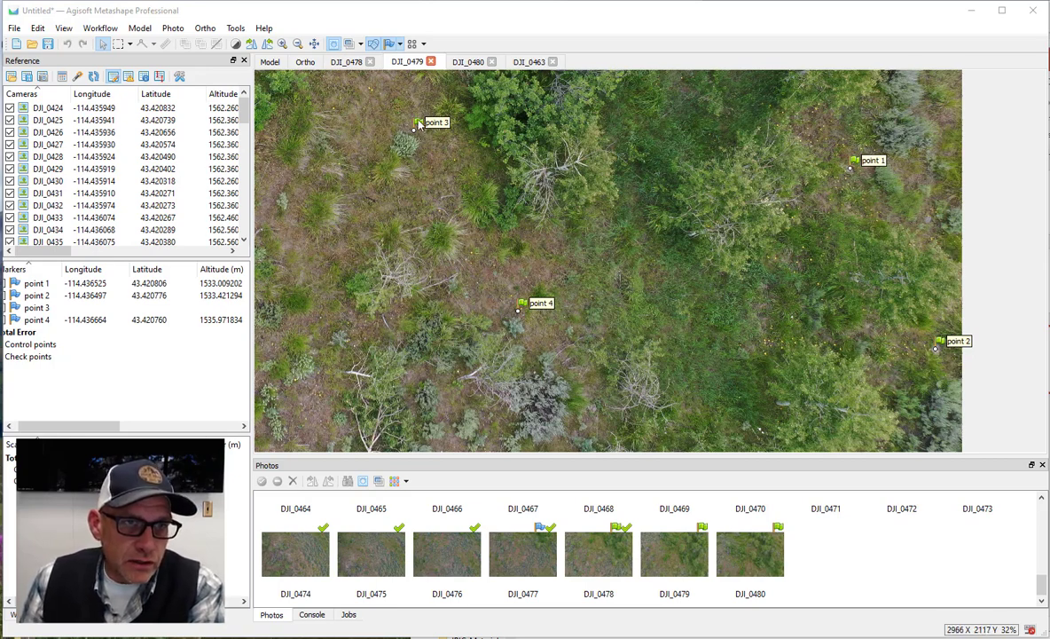
{"action": "scroll", "coordinate": [519, 310], "scroll_direction": "up", "scroll_amount": 10}
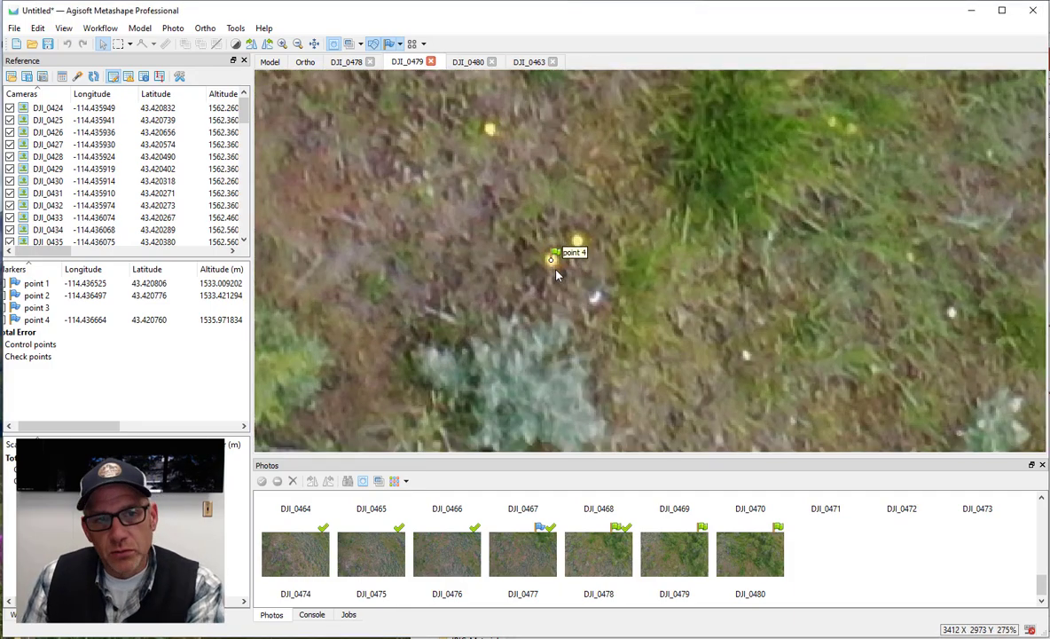
{"action": "scroll", "coordinate": [550, 265], "scroll_direction": "down", "scroll_amount": 3}
{"action": "scroll", "coordinate": [586, 329], "scroll_direction": "down", "scroll_amount": 2}
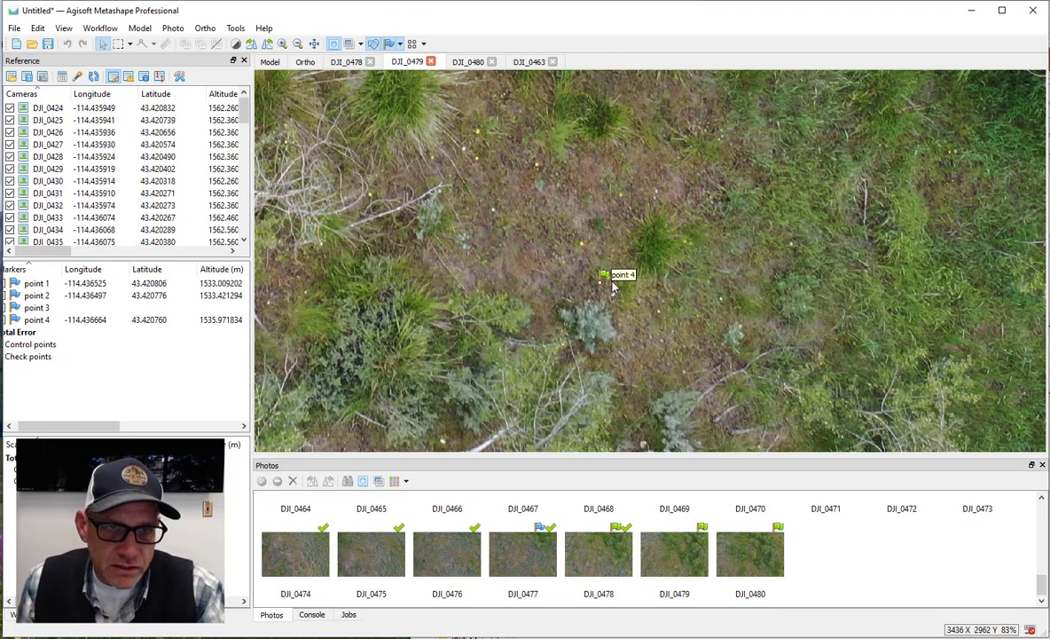
{"action": "scroll", "coordinate": [523, 271], "scroll_direction": "down", "scroll_amount": 2}
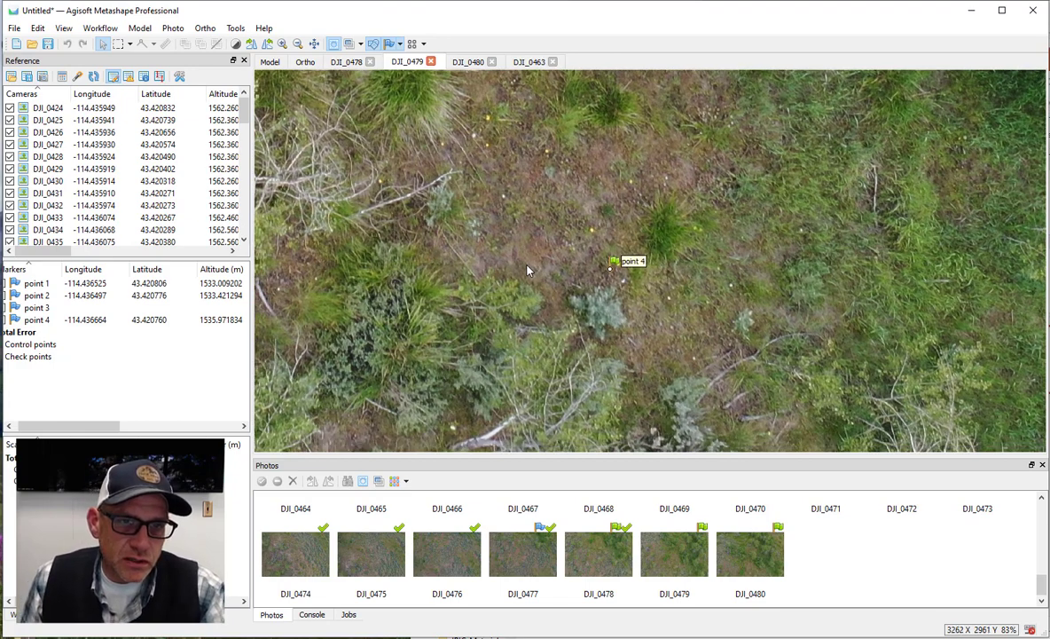
{"action": "scroll", "coordinate": [527, 269], "scroll_direction": "down", "scroll_amount": 2}
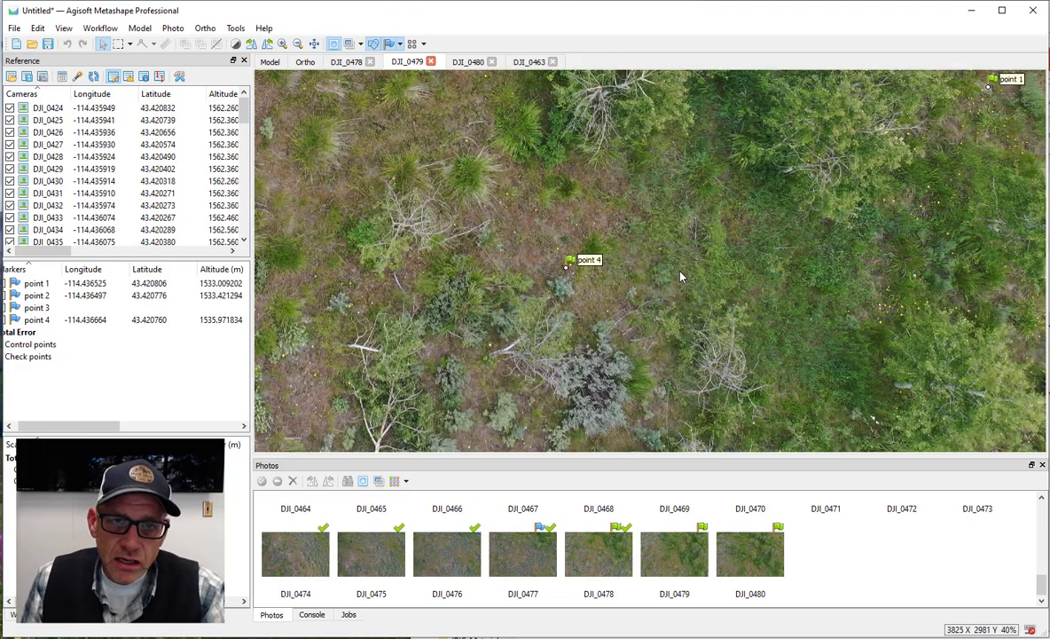
{"action": "scroll", "coordinate": [679, 276], "scroll_direction": "down", "scroll_amount": 1}
{"action": "scroll", "coordinate": [709, 262], "scroll_direction": "down", "scroll_amount": 1}
{"action": "left_click_drag", "start_coordinate": [718, 258], "coordinate": [760, 338]}
{"action": "scroll", "coordinate": [762, 298], "scroll_direction": "down", "scroll_amount": 1}
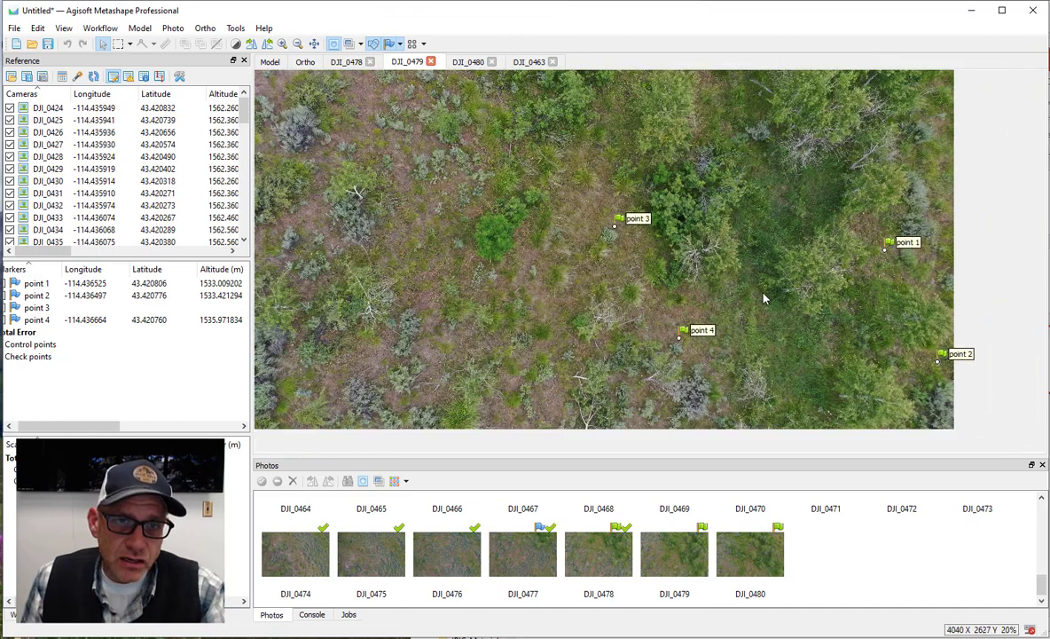
{"action": "mouse_move", "coordinate": [638, 281]}
{"action": "left_mouse_down"}
{"action": "mouse_move", "coordinate": [681, 304]}
{"action": "mouse_move", "coordinate": [644, 293]}
{"action": "left_mouse_up"}
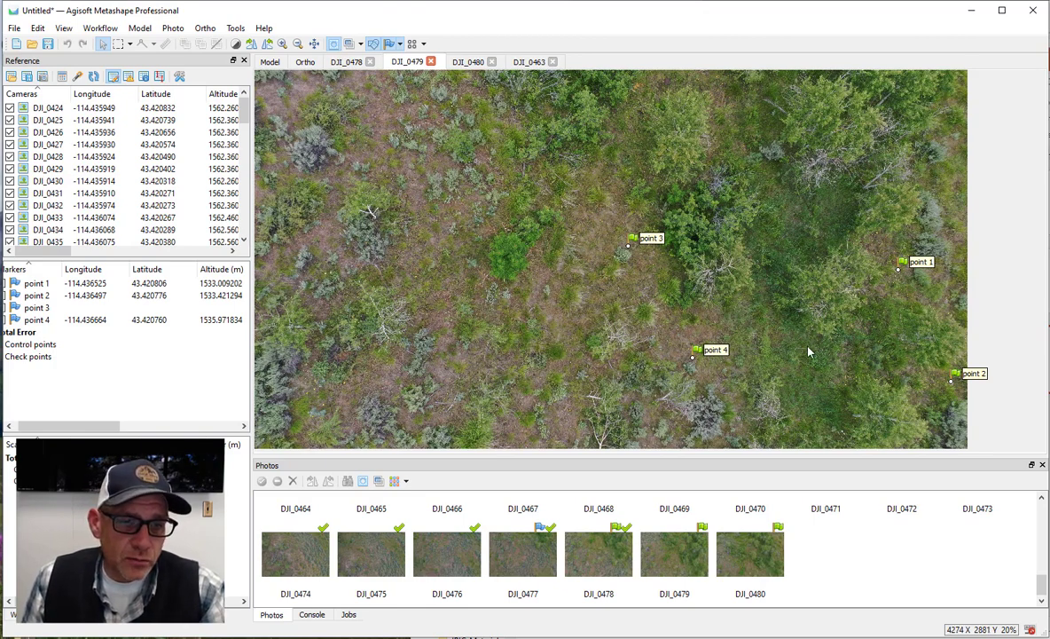
- Align only the photo DJI_0479, using its placed markers
{"action": "right_click", "coordinate": [690, 564]}
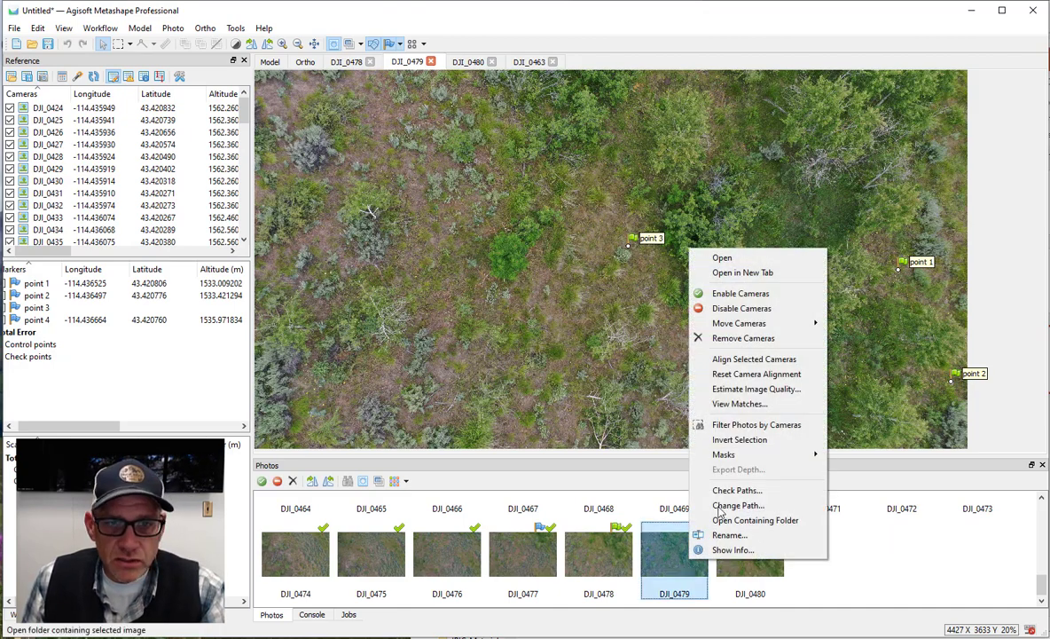
{"action": "left_click", "coordinate": [752, 360]}
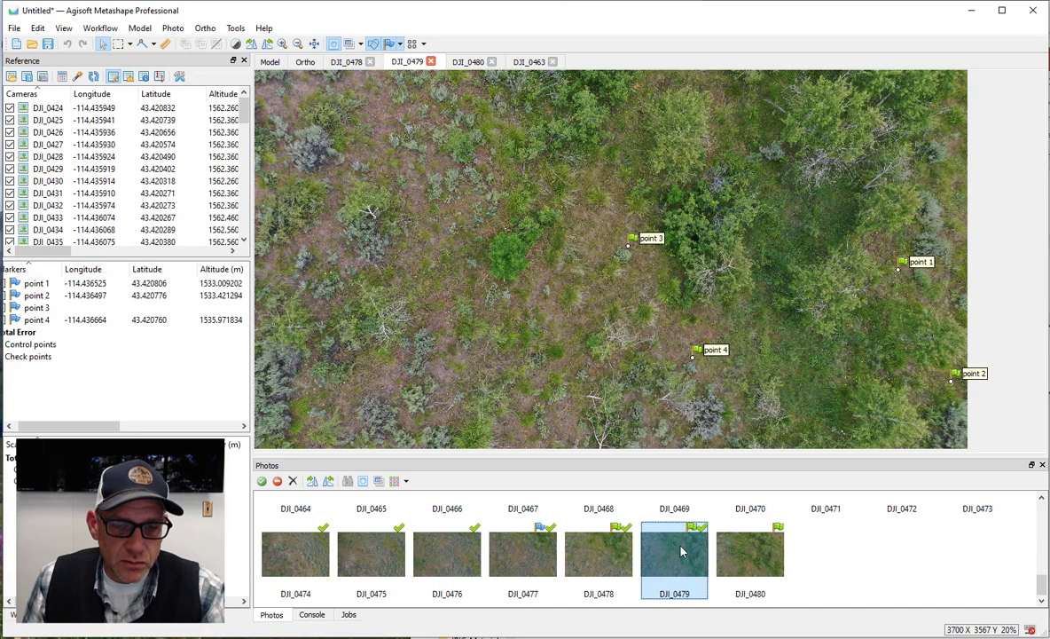
- Align only the photo DJI_0480, using its placed markers
{"action": "right_click", "coordinate": [741, 568]}
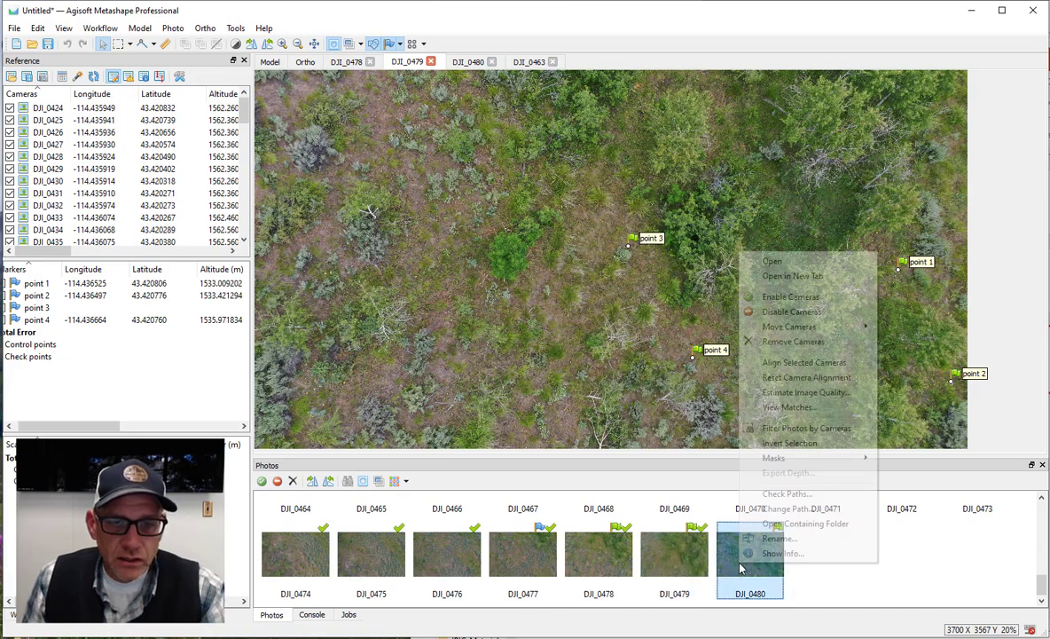
{"action": "left_click", "coordinate": [804, 362]}
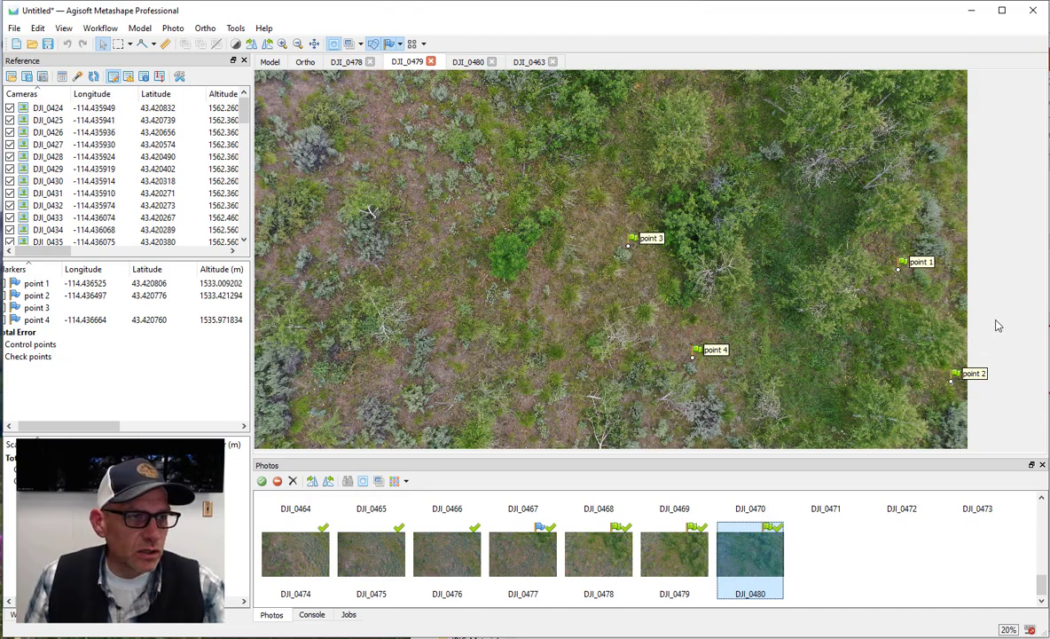
- Examine the camera positions of DJI_0479 and DJI_0480 in the 3D model, and the layout of the whole photo block
{"action": "left_click", "coordinate": [270, 62]}
{"action": "scroll", "coordinate": [621, 250], "scroll_direction": "down", "scroll_amount": 6}
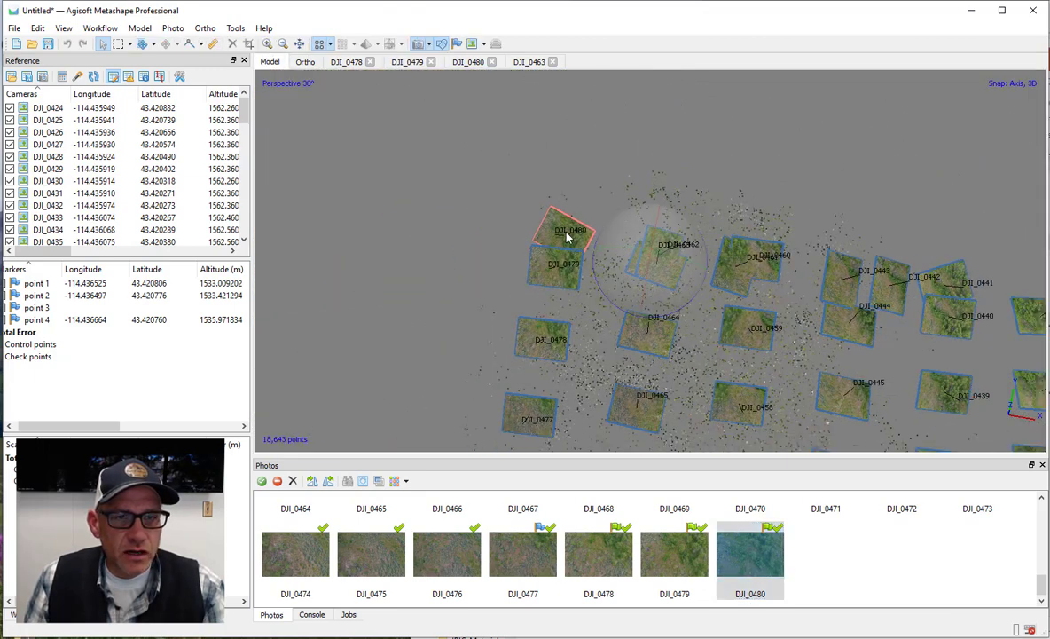
{"action": "scroll", "coordinate": [577, 274], "scroll_direction": "down", "scroll_amount": 2}
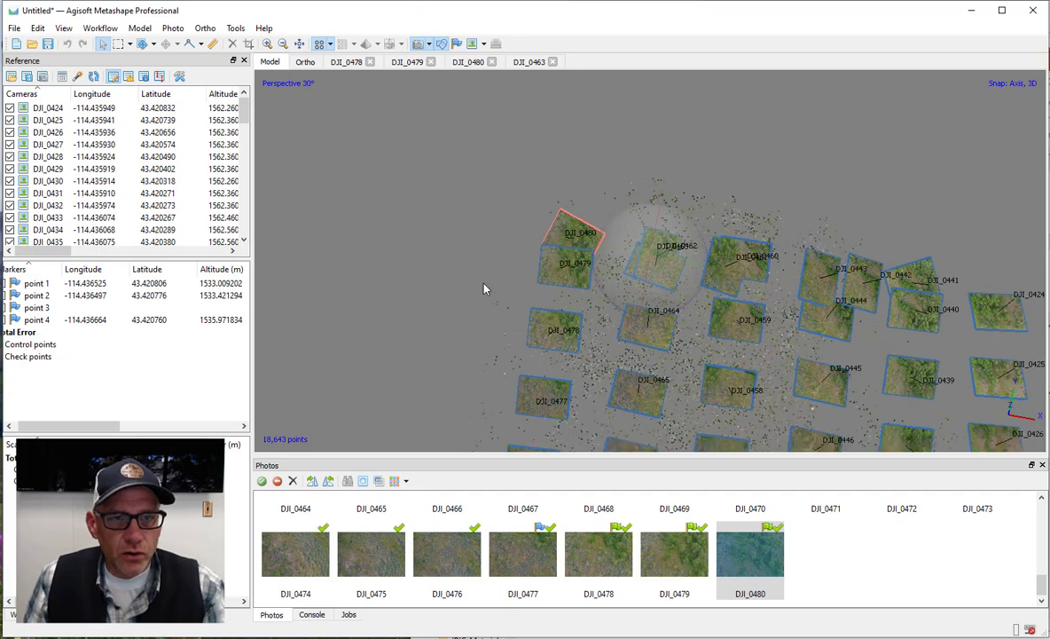
{"action": "left_click", "coordinate": [844, 555]}
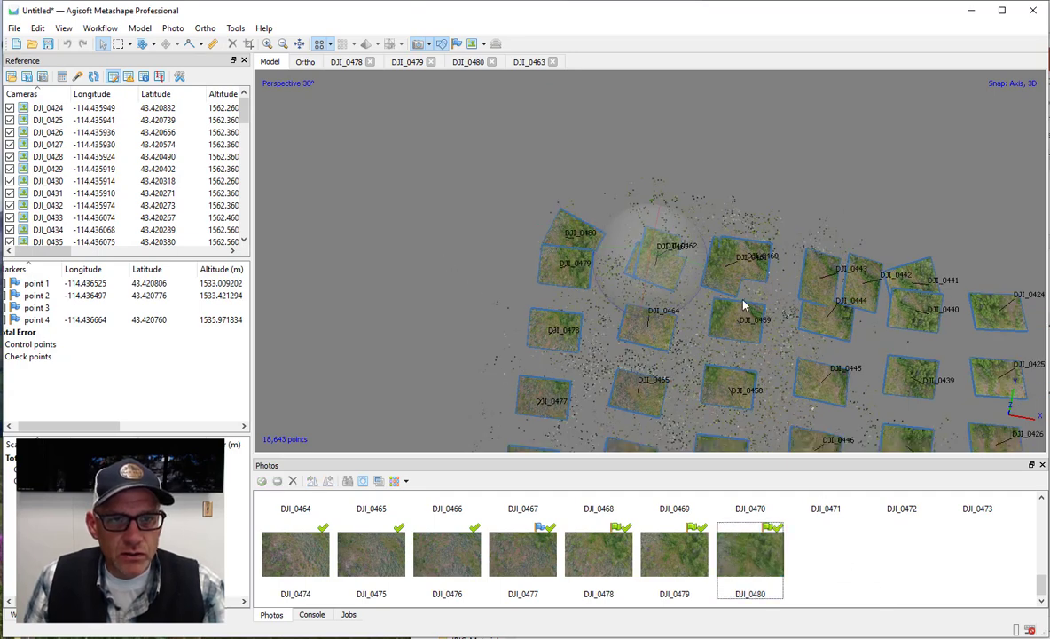
{"action": "scroll", "coordinate": [744, 300], "scroll_direction": "down", "scroll_amount": 2}
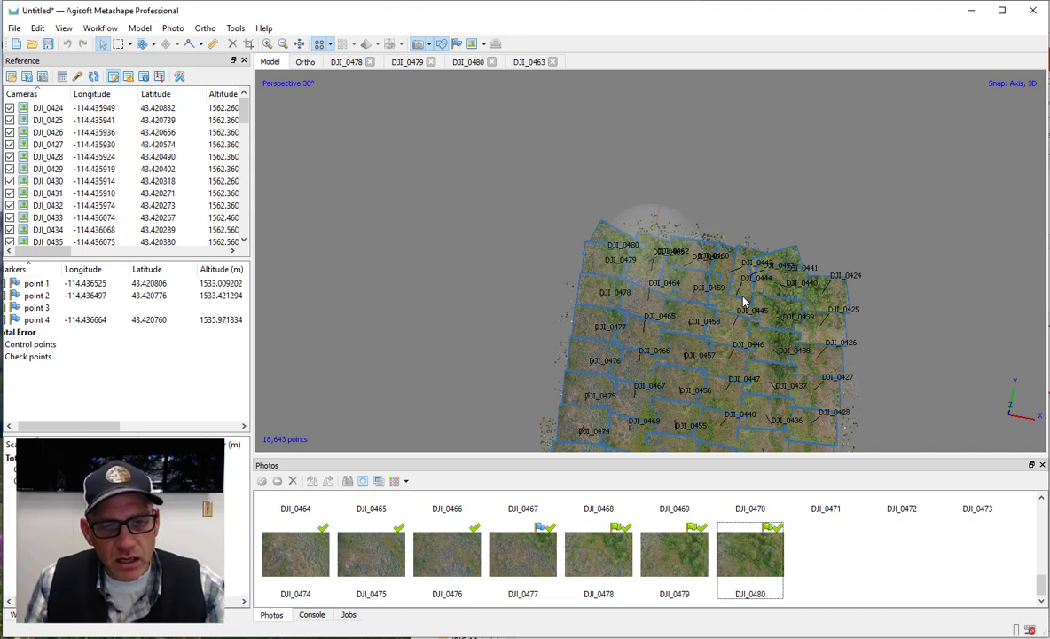
{"action": "left_click_drag", "start_coordinate": [813, 314], "coordinate": [825, 206]}
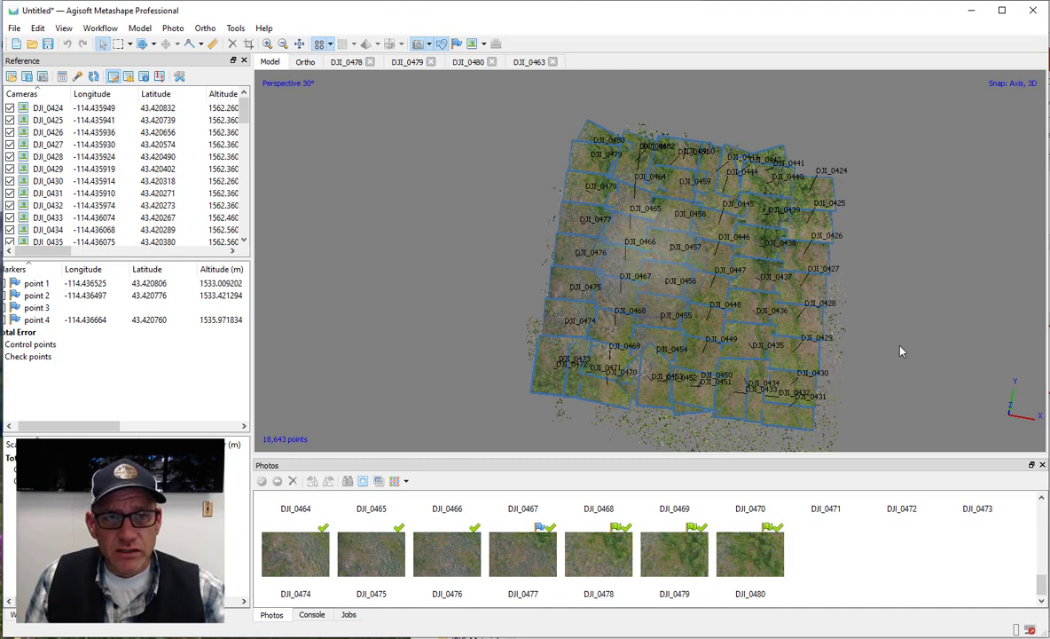
{"action": "right_click_drag", "start_coordinate": [900, 351], "coordinate": [900, 338]}
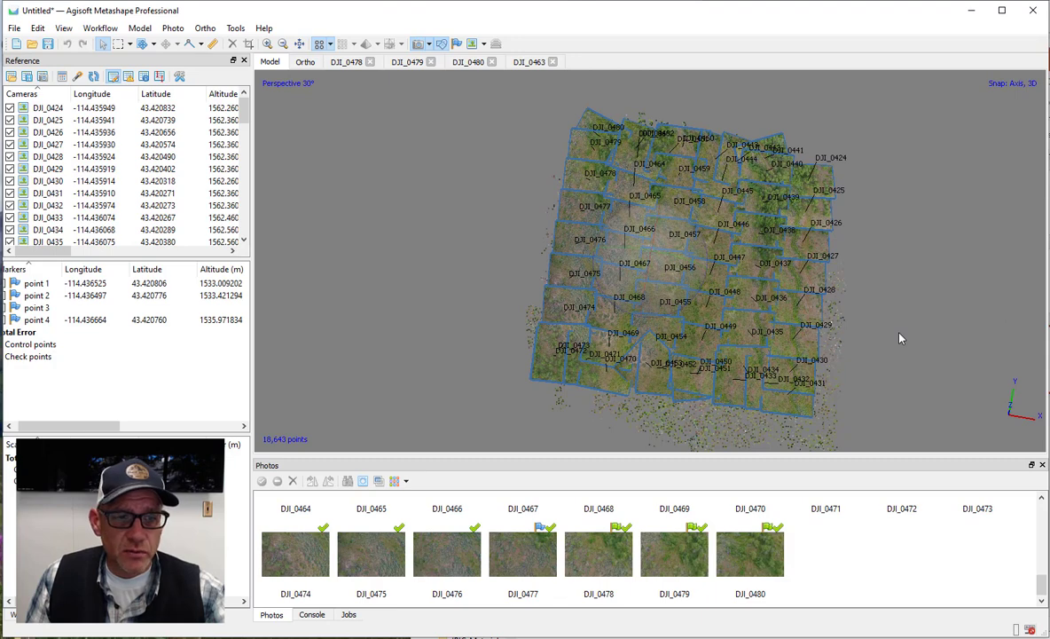